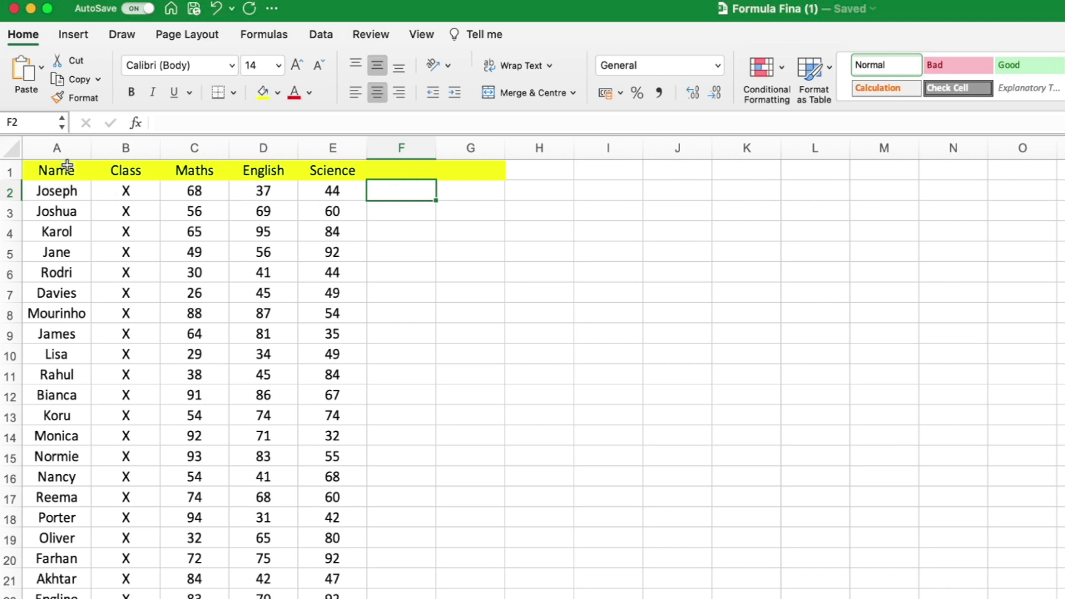
Examine the Name, Class, Maths, English and Science columns of the student marks table
drag(67, 166, 57, 377)
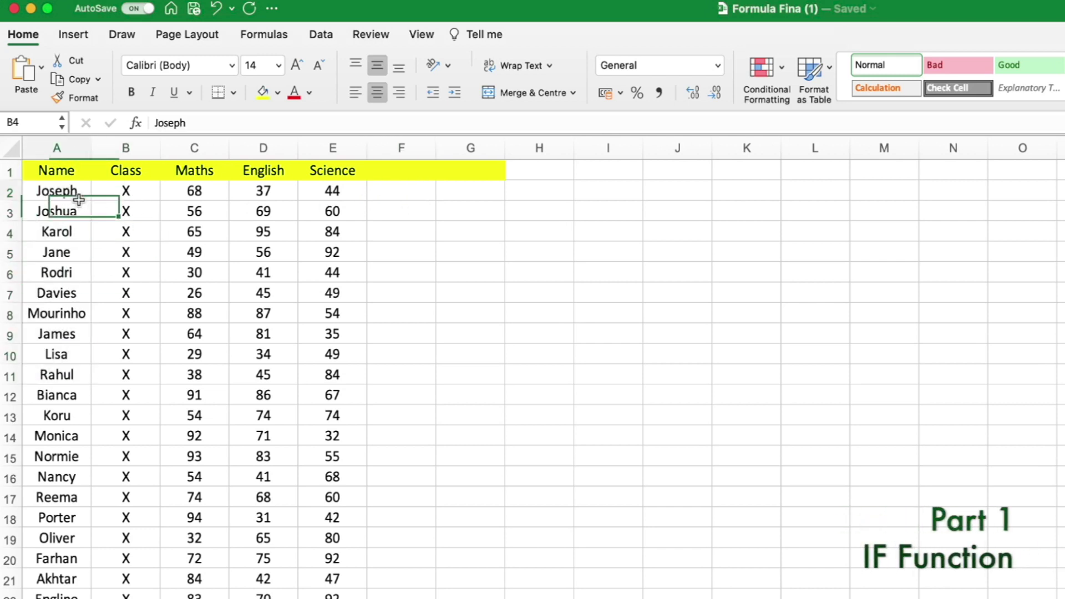
drag(78, 200, 55, 596)
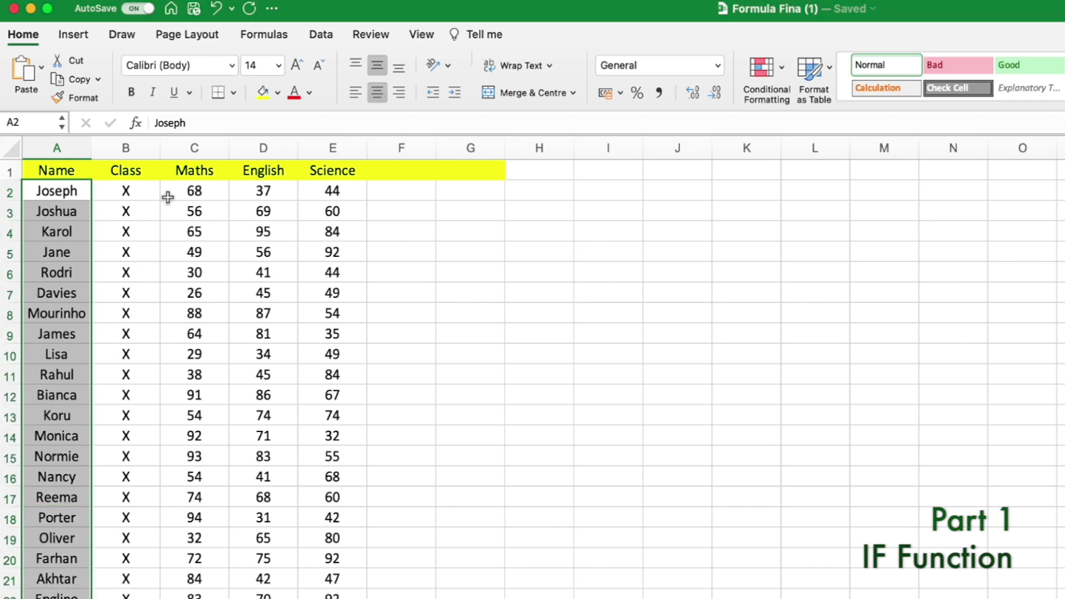
drag(148, 193, 157, 416)
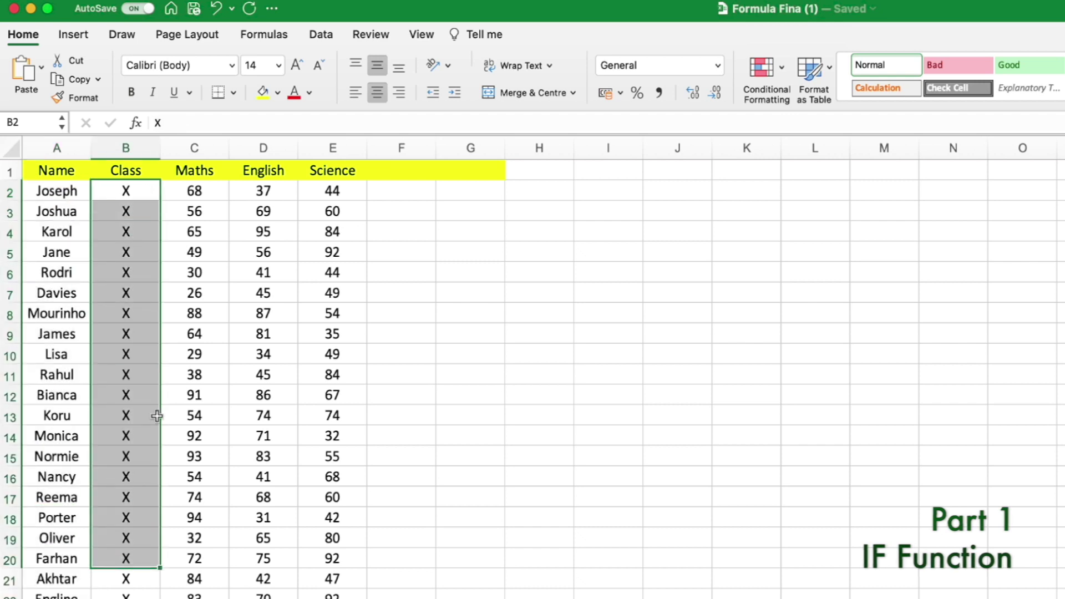
click(214, 194)
click(308, 170)
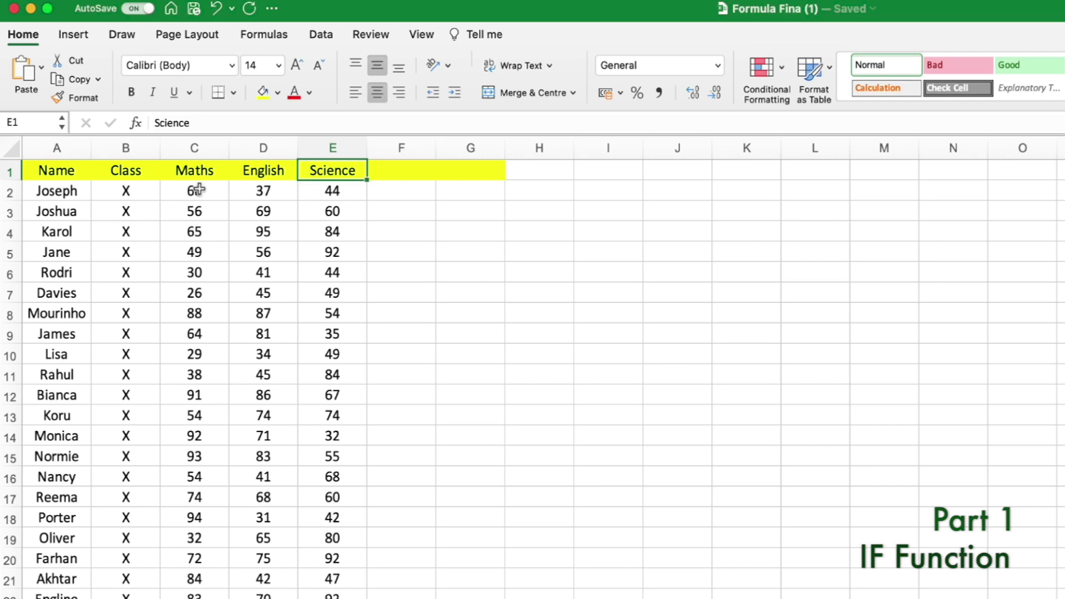
drag(199, 190, 194, 417)
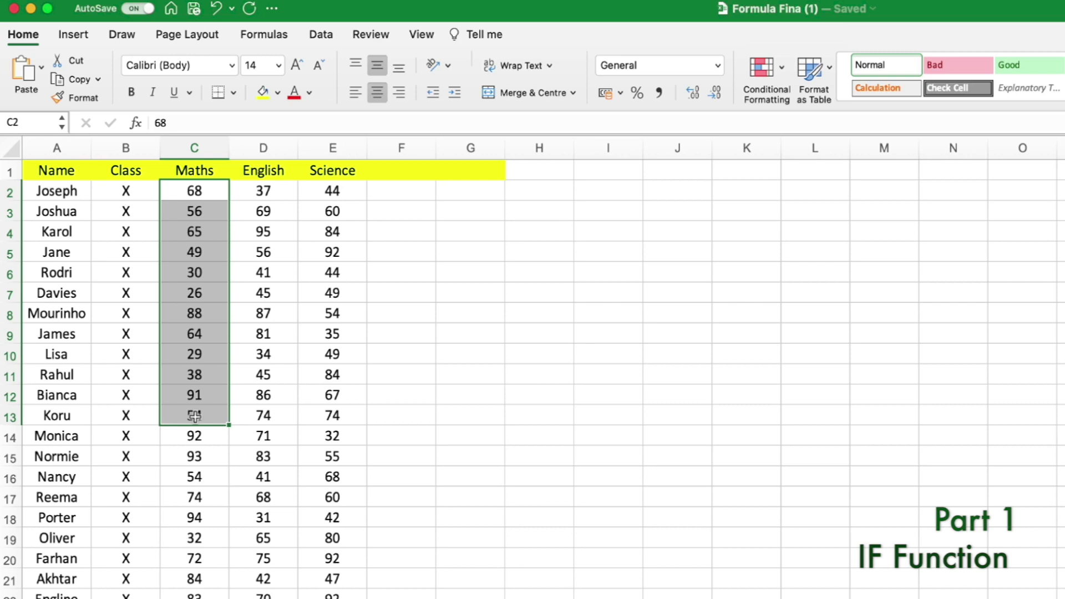
click(404, 192)
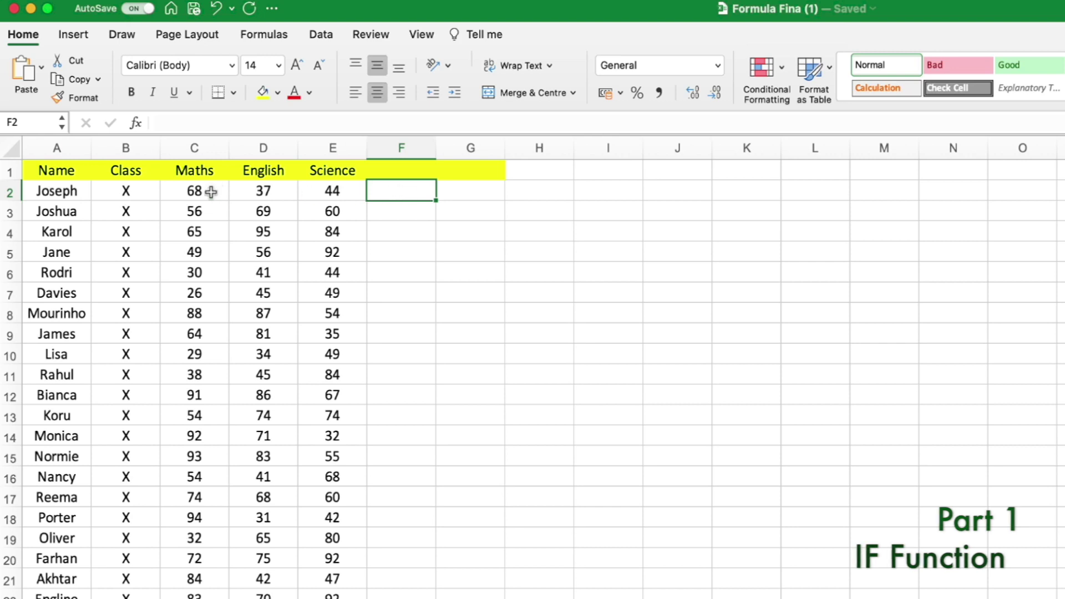
click(84, 194)
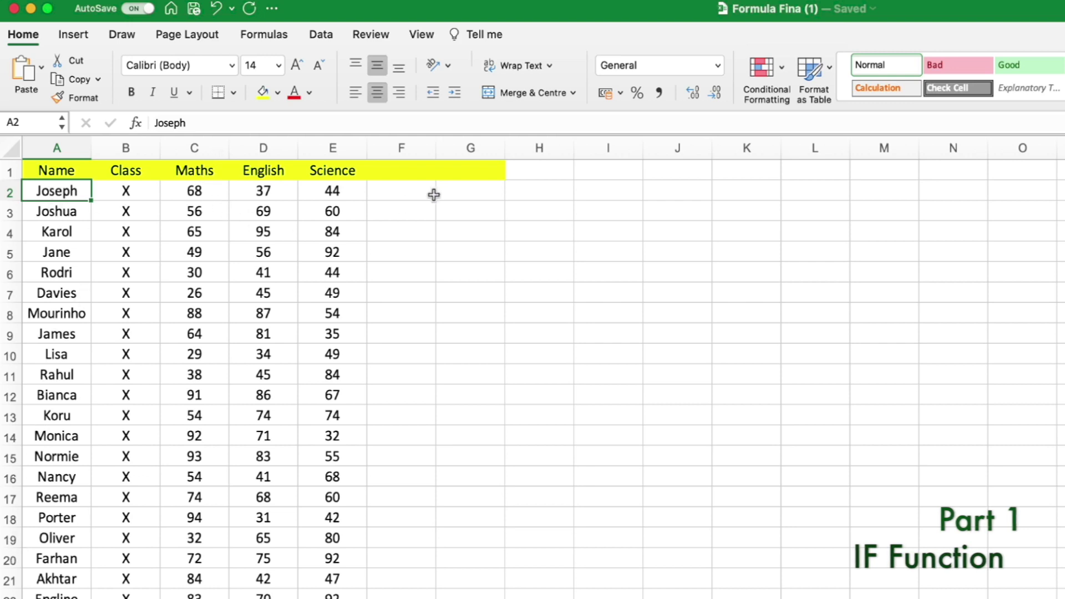
click(402, 189)
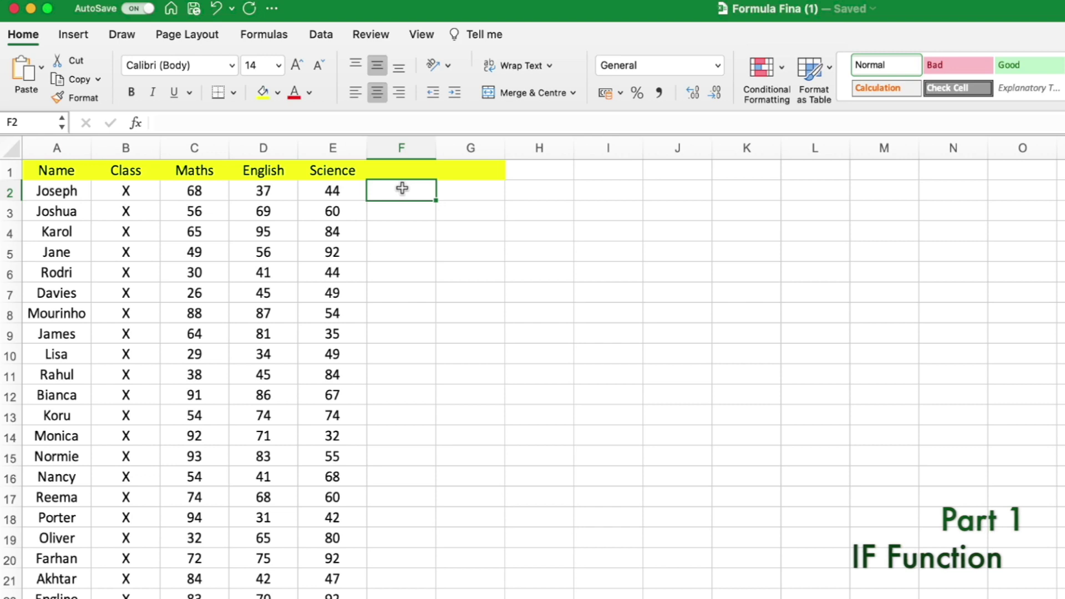
text(=if()
key(BackSpace)
key(BackSpace)
key(BackSpace)
key(BackSpace)
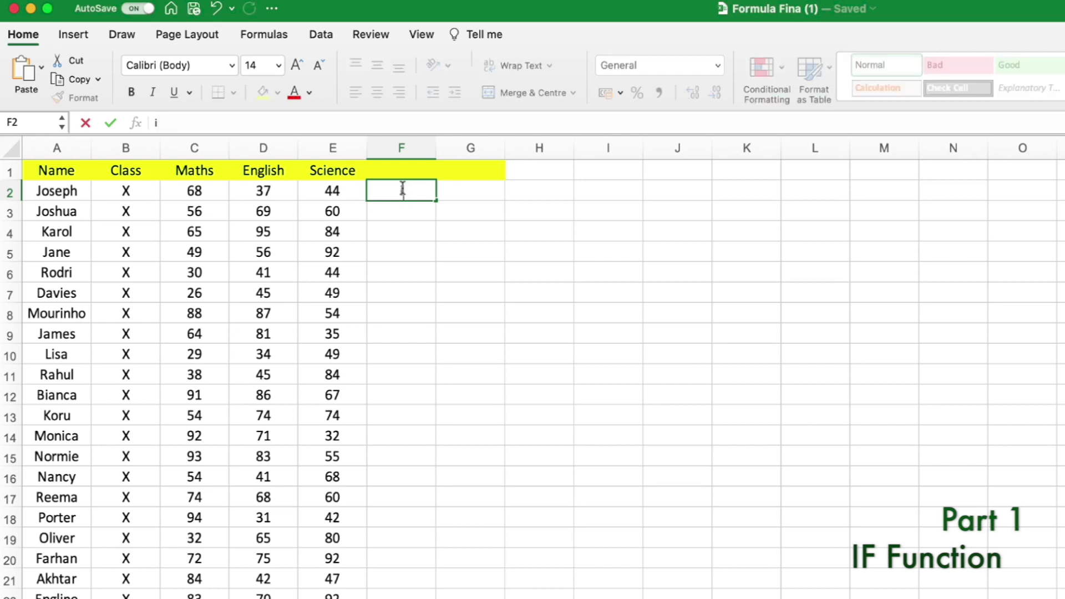
click(459, 192)
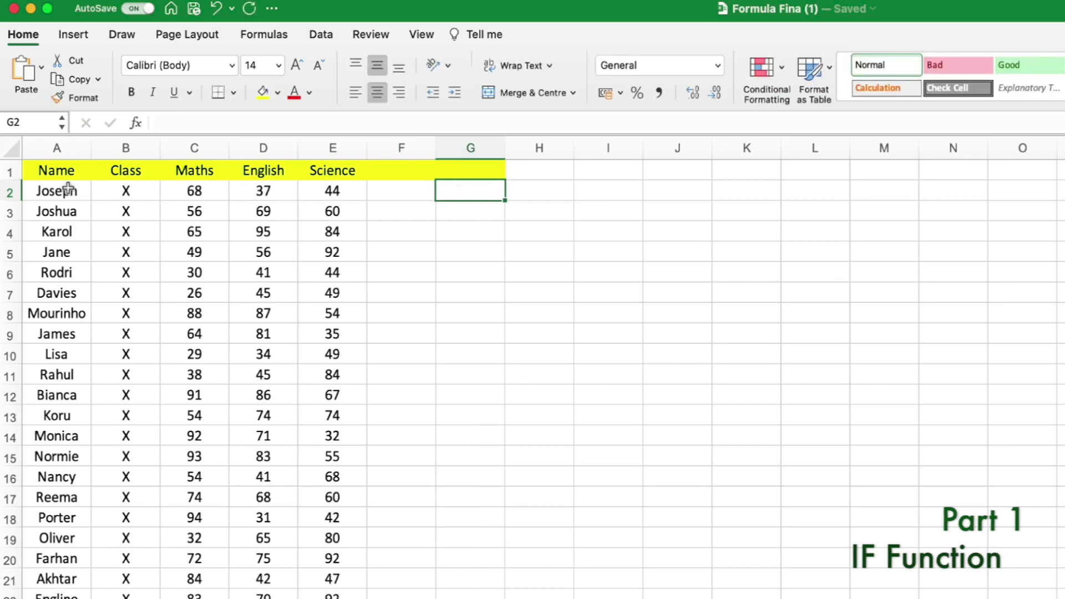
Enter the column heading "Maths RES" in cell G1
double_click(468, 170)
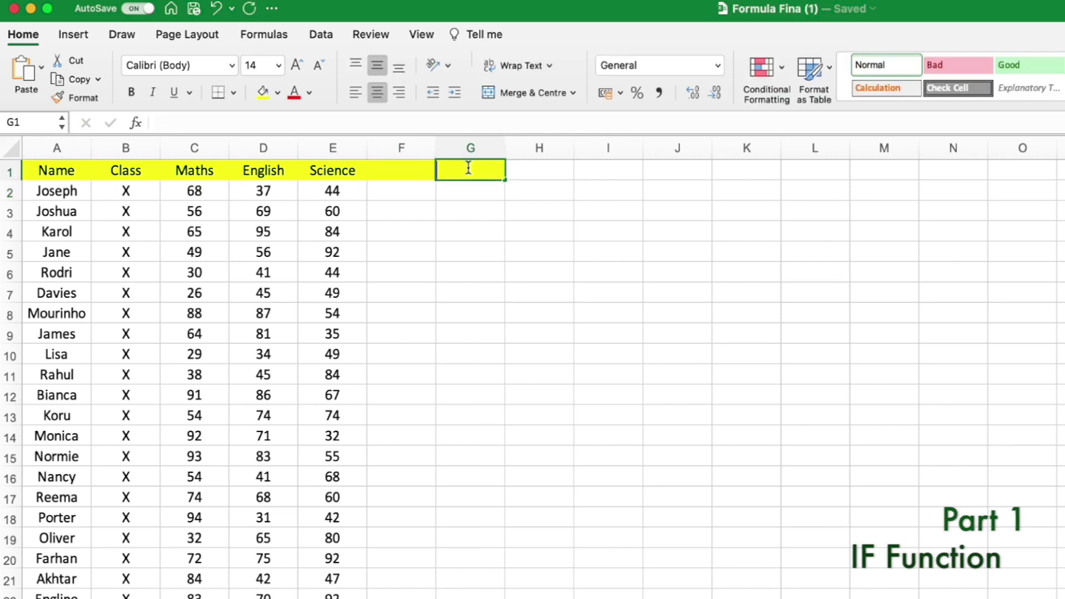
text(Maths RES)
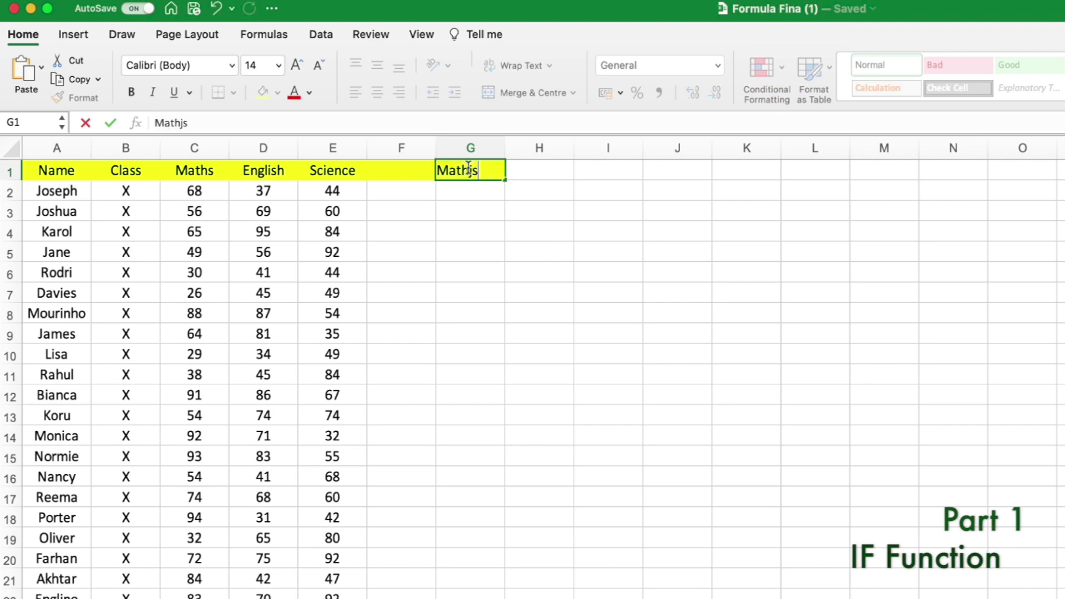
key(Return)
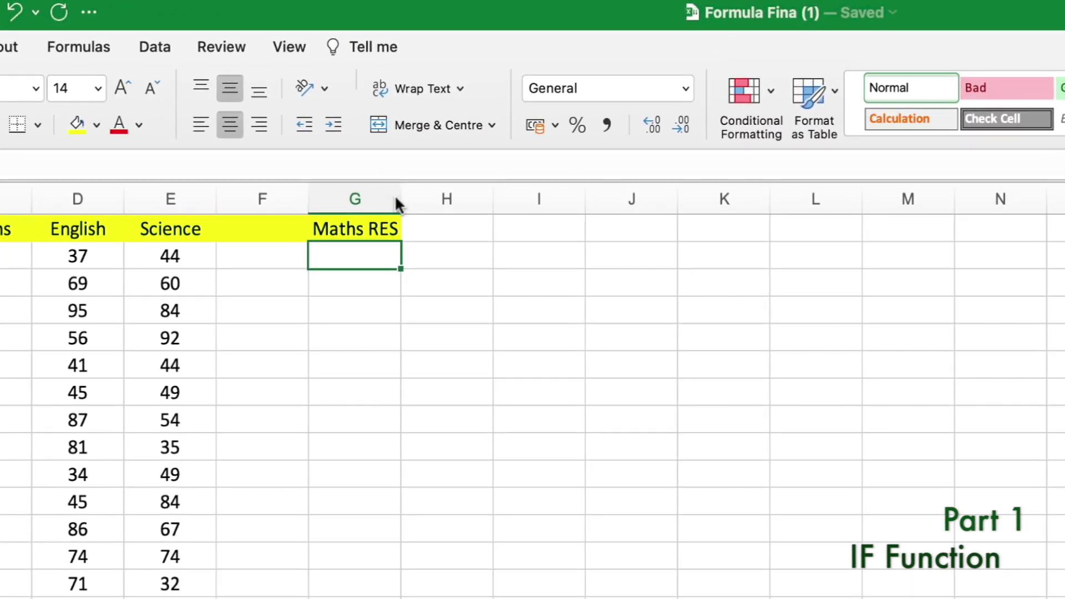
Start an IF formula in cell G2 with the logical test C2>=40 on the first student's Maths mark
double_click(378, 256)
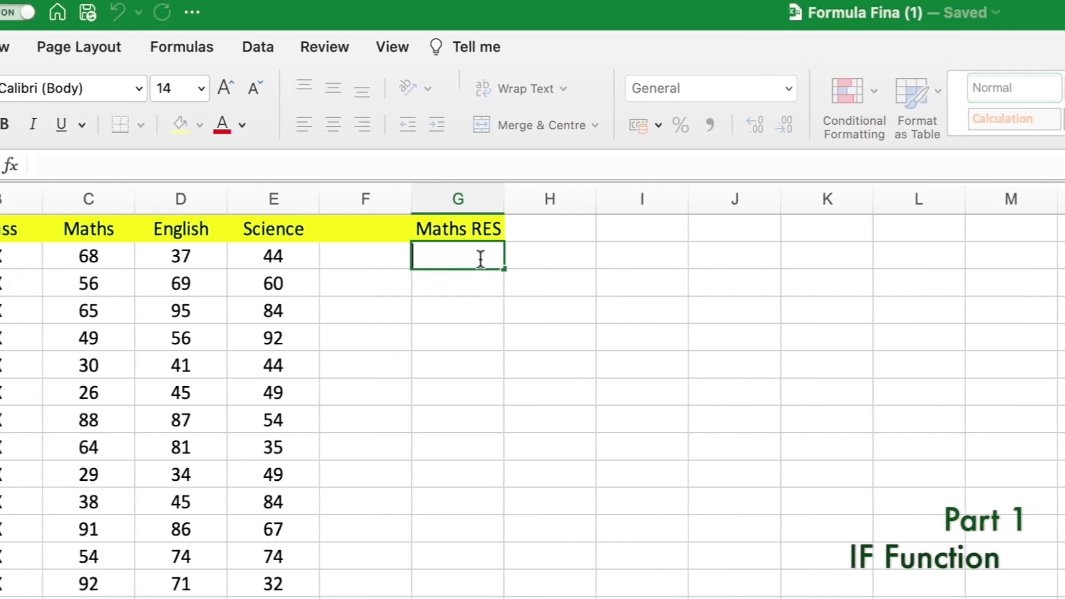
text(=IF()
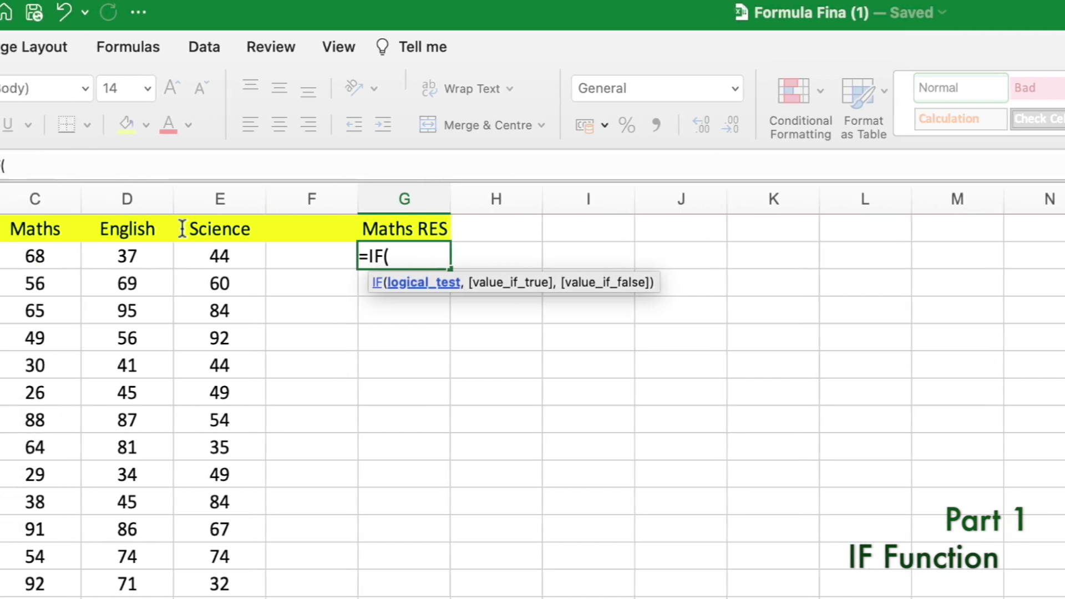
click(244, 255)
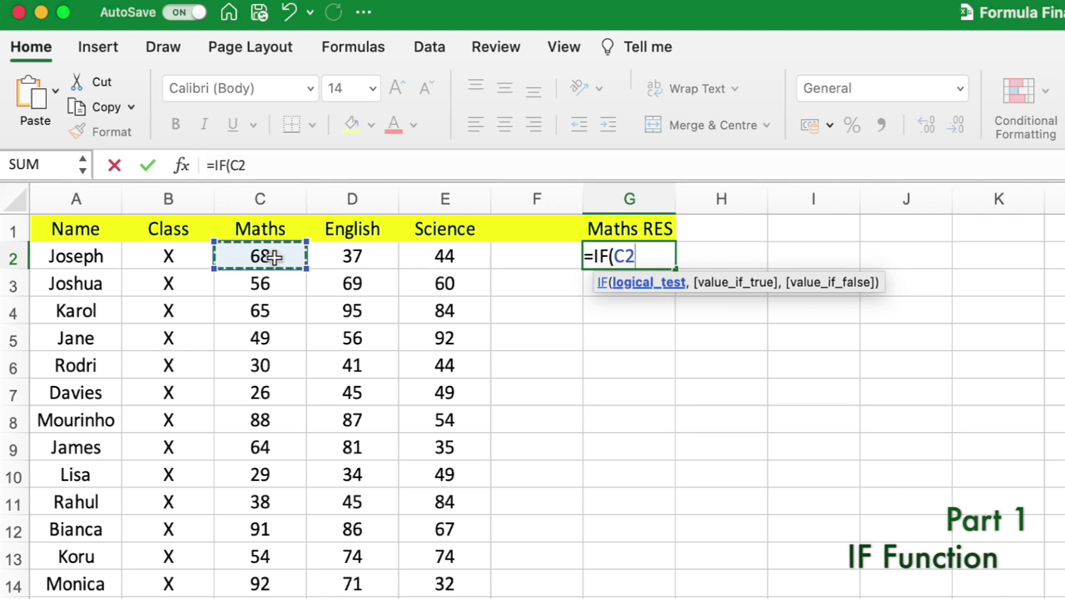
text(>)
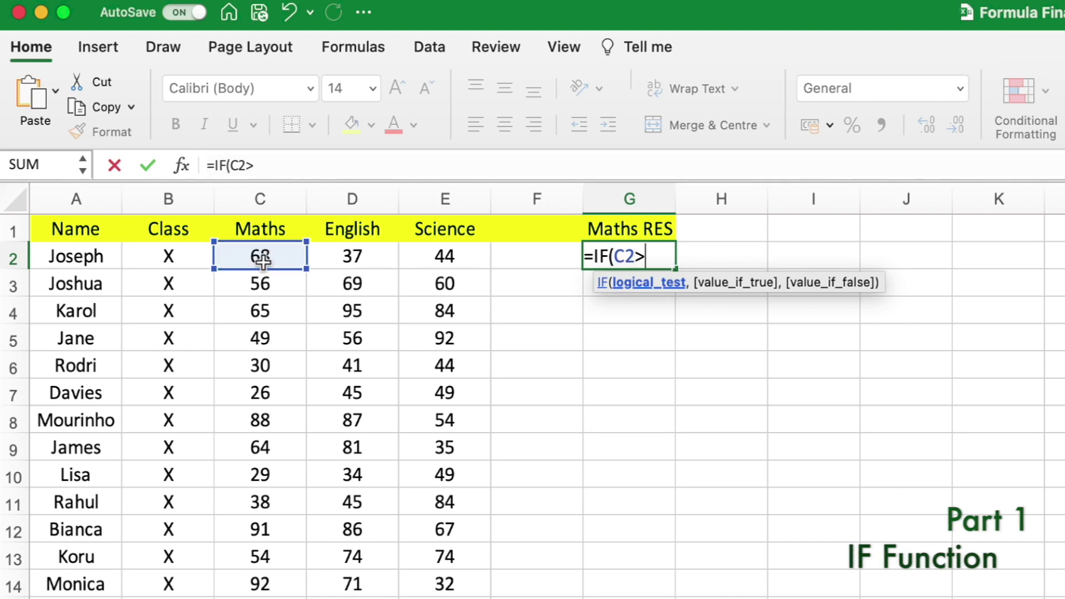
text(+40,)
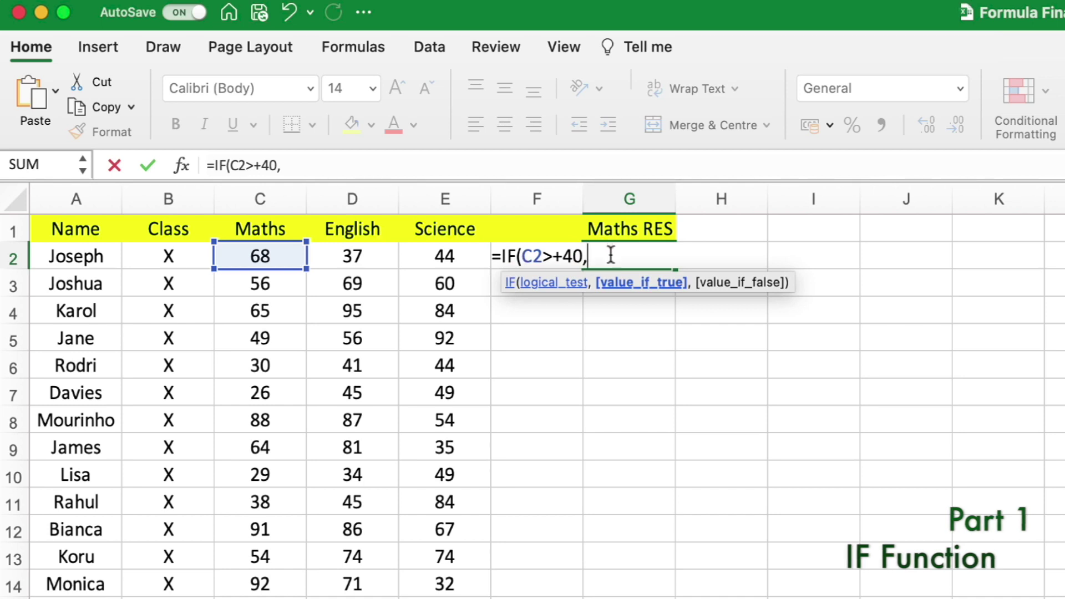
key(Left)
key(Left)
key(Left)
key(BackSpace)
text(=)
key(Right)
key(Right)
key(Right)
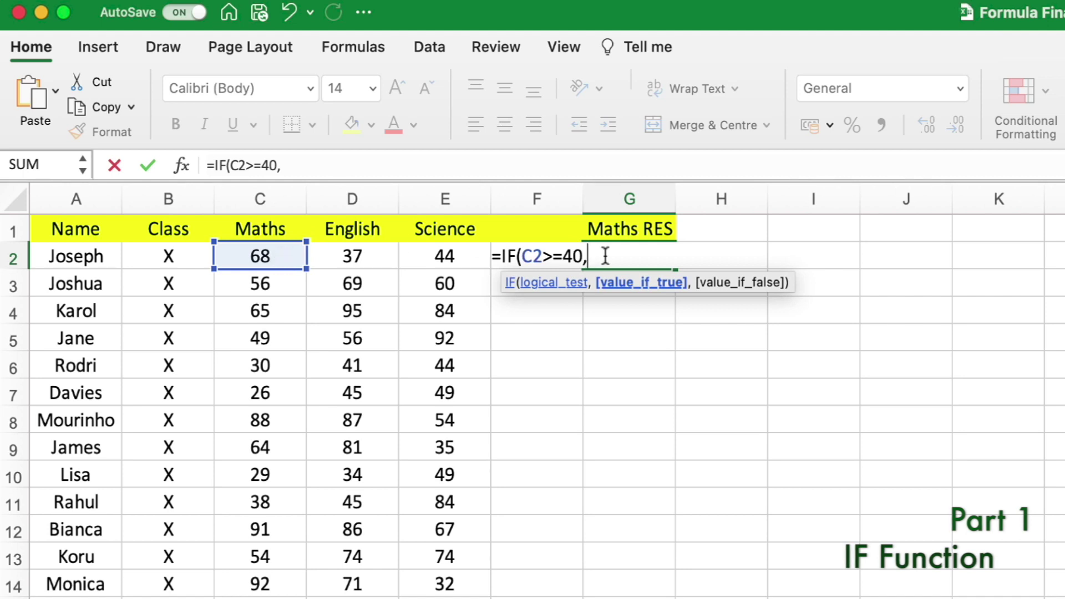
Complete the IF formula in G2 with "Pass" as the value if true and "Fail" as the value if false
text(")
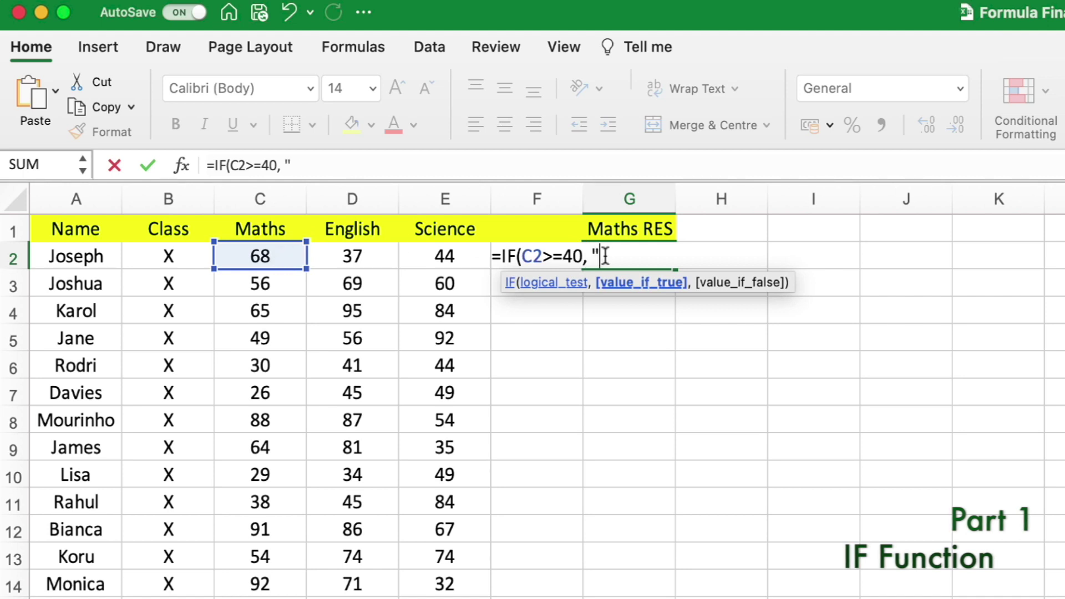
text(Pass", )
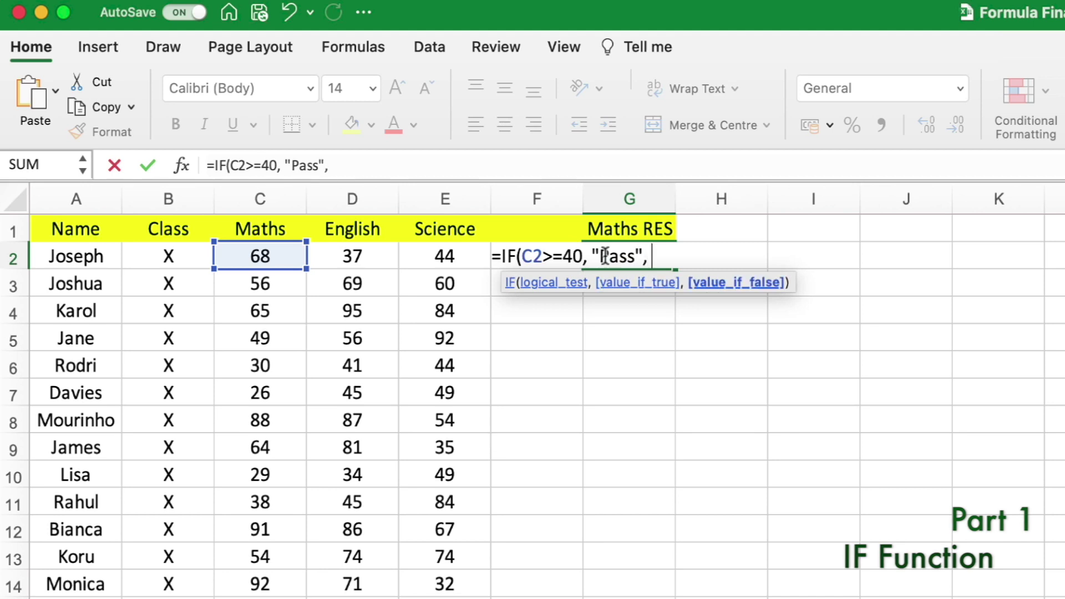
text(")
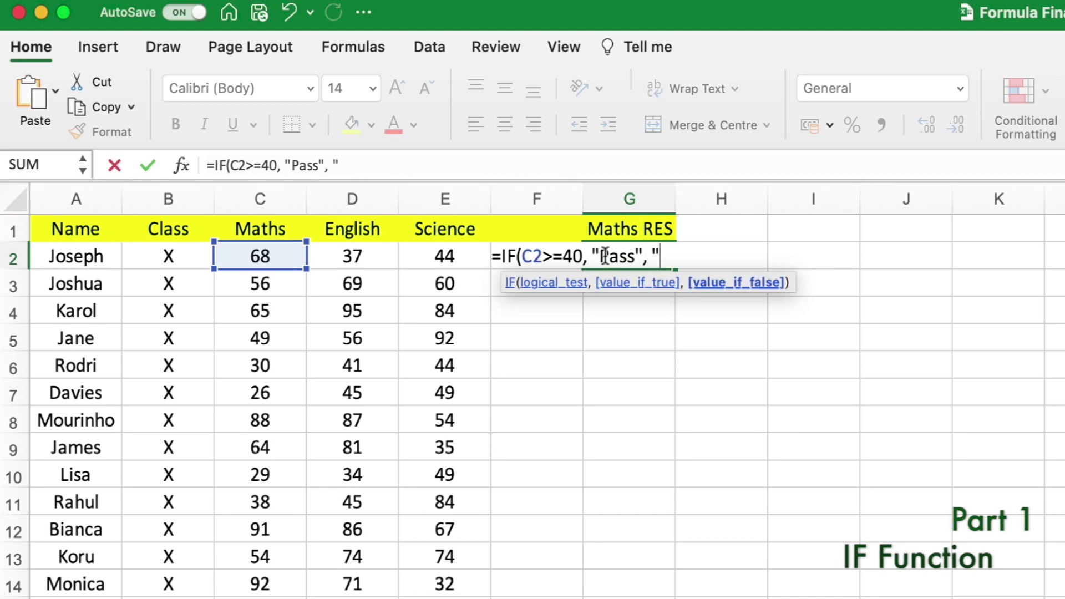
text(Fail)
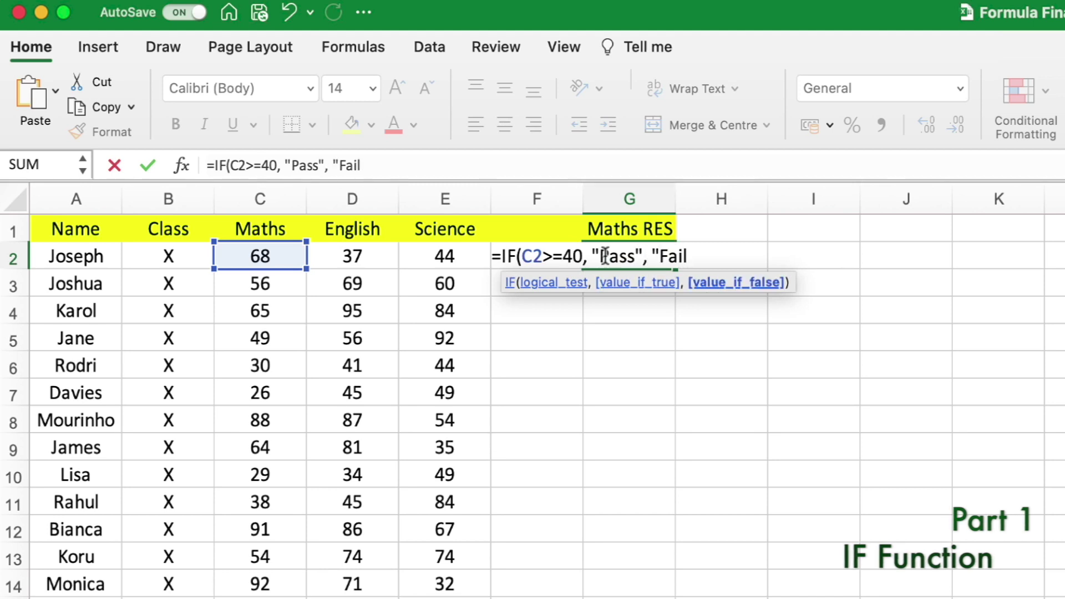
text("))
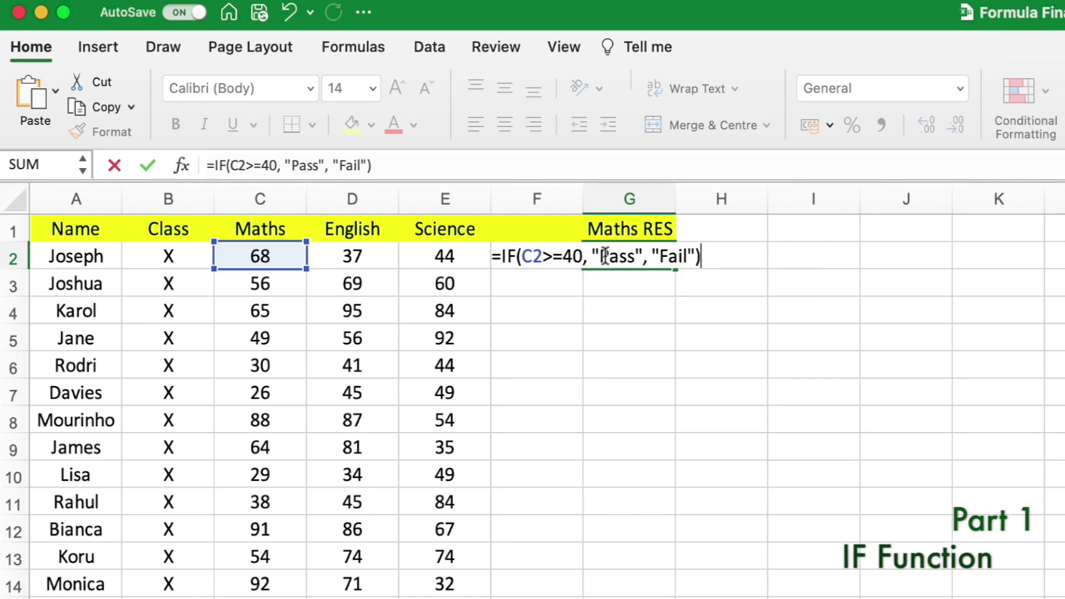
key(Return)
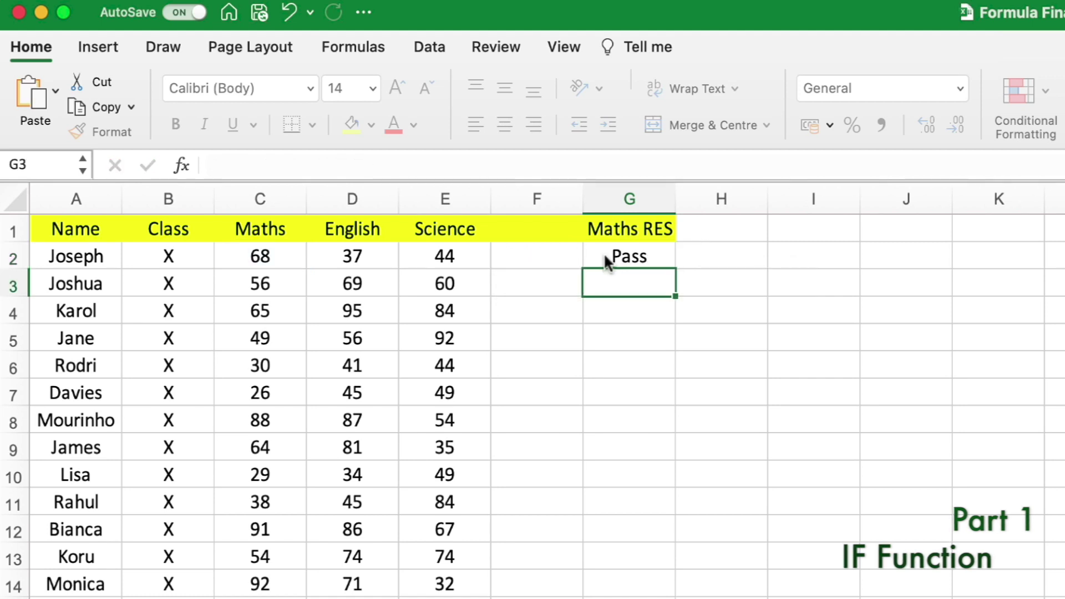
Fill the G2 pass/fail formula down the Maths RES column to row 28
click(613, 251)
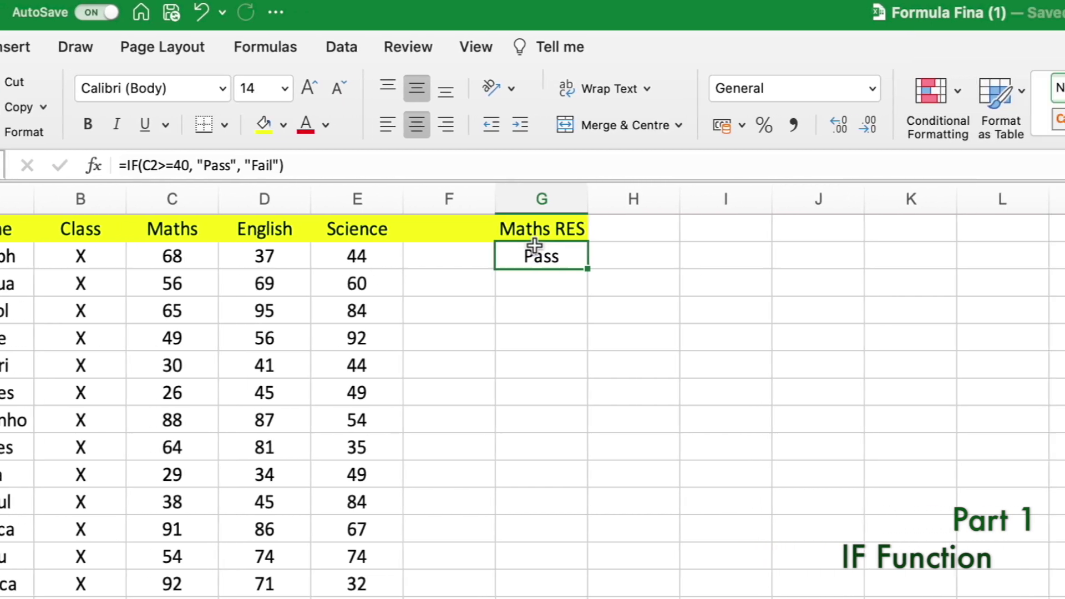
drag(408, 274, 400, 598)
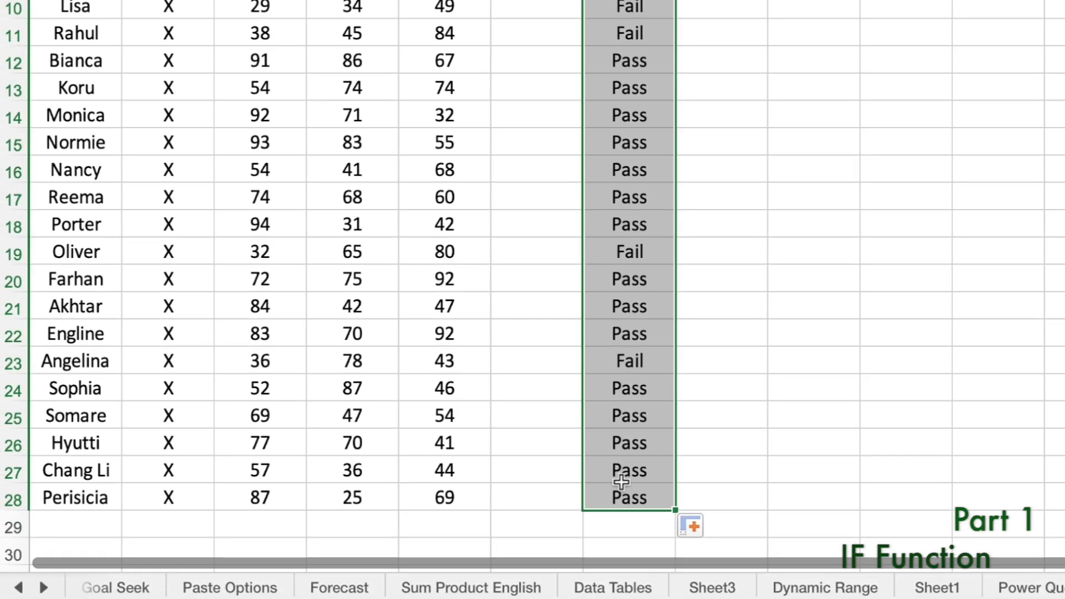
Review the pass/fail results in the Maths RES column and check the formulas in G23 and G2
drag(621, 171, 621, 414)
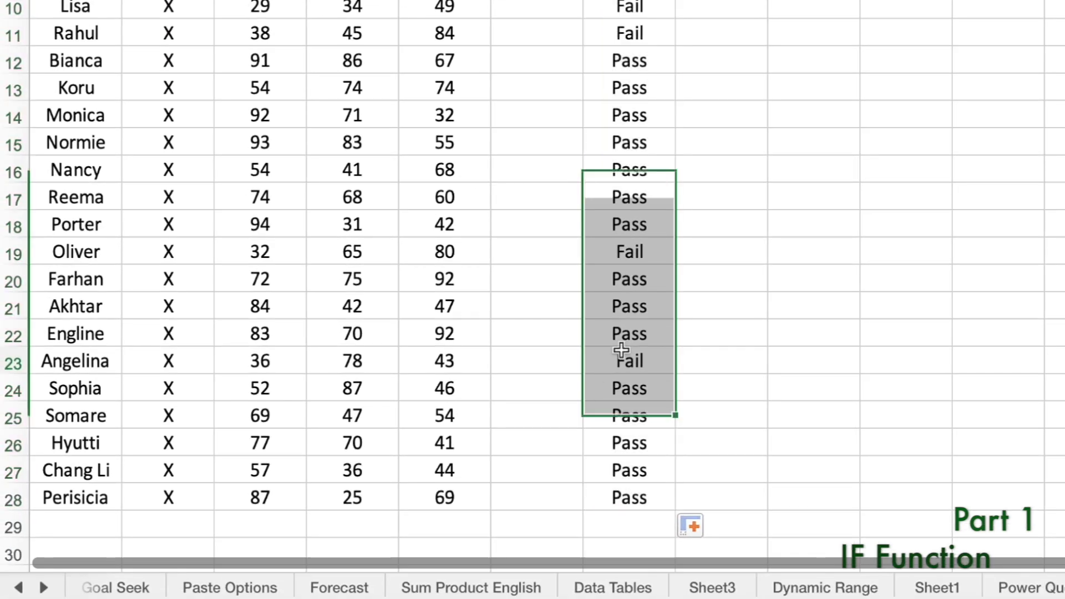
click(621, 349)
key(Up)
key(Up)
key(Up)
key(Up)
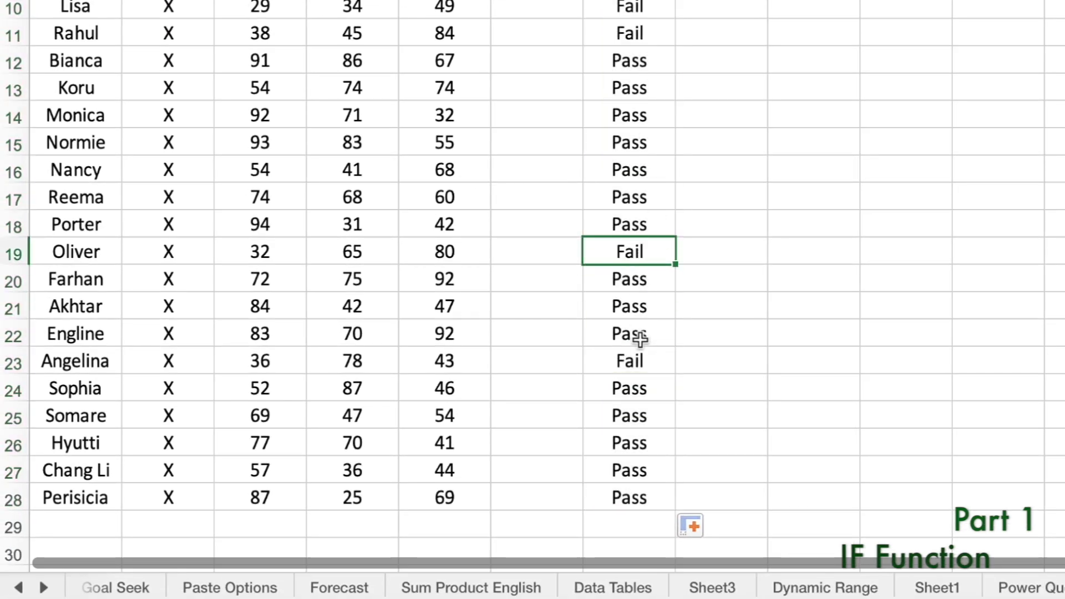
click(638, 352)
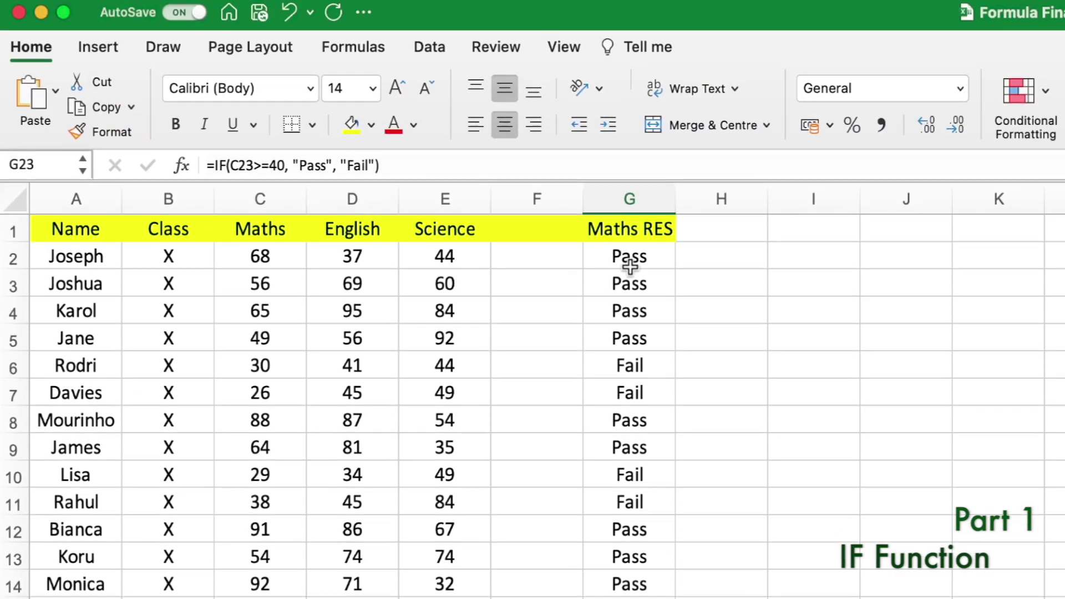
click(636, 260)
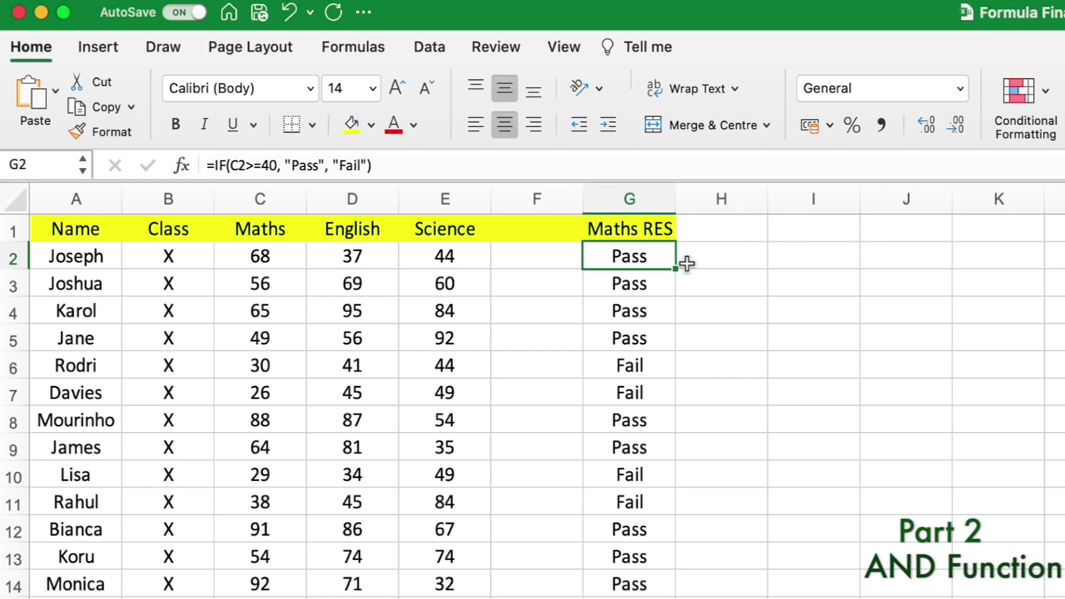
click(718, 263)
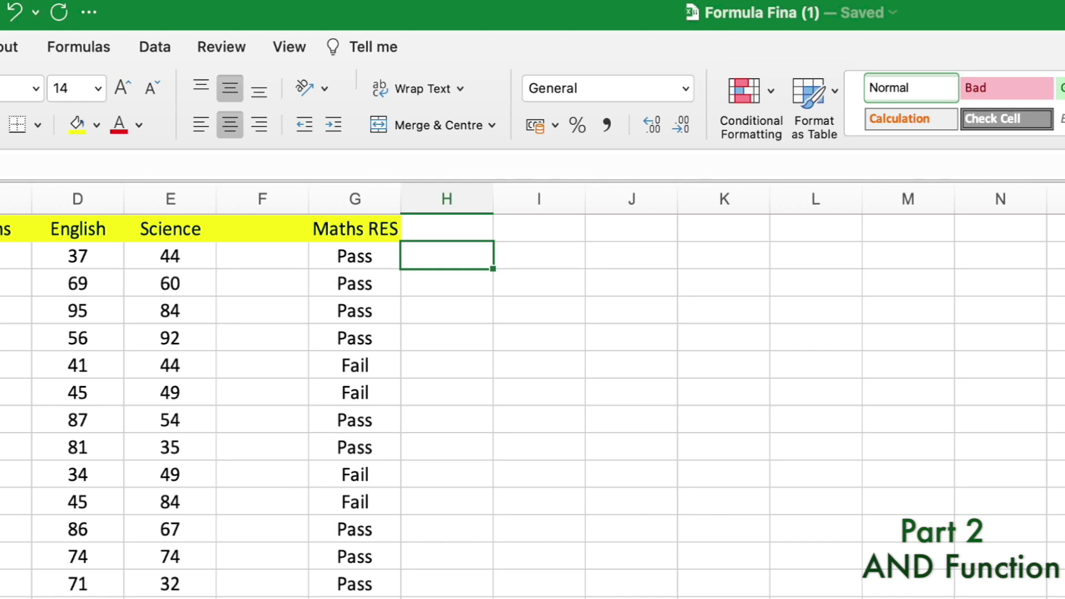
double_click(463, 251)
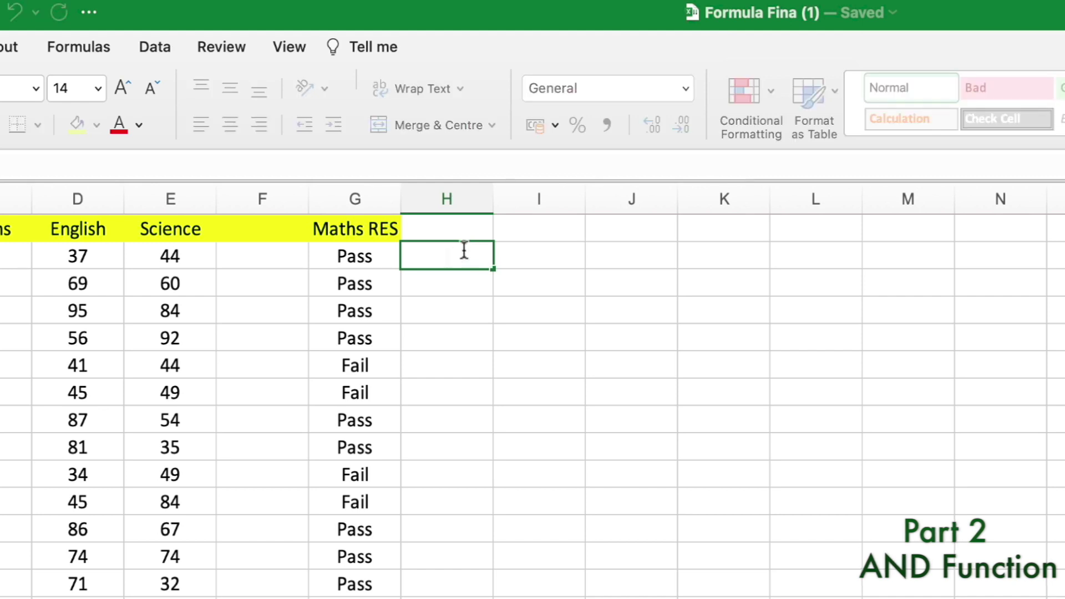
click(458, 304)
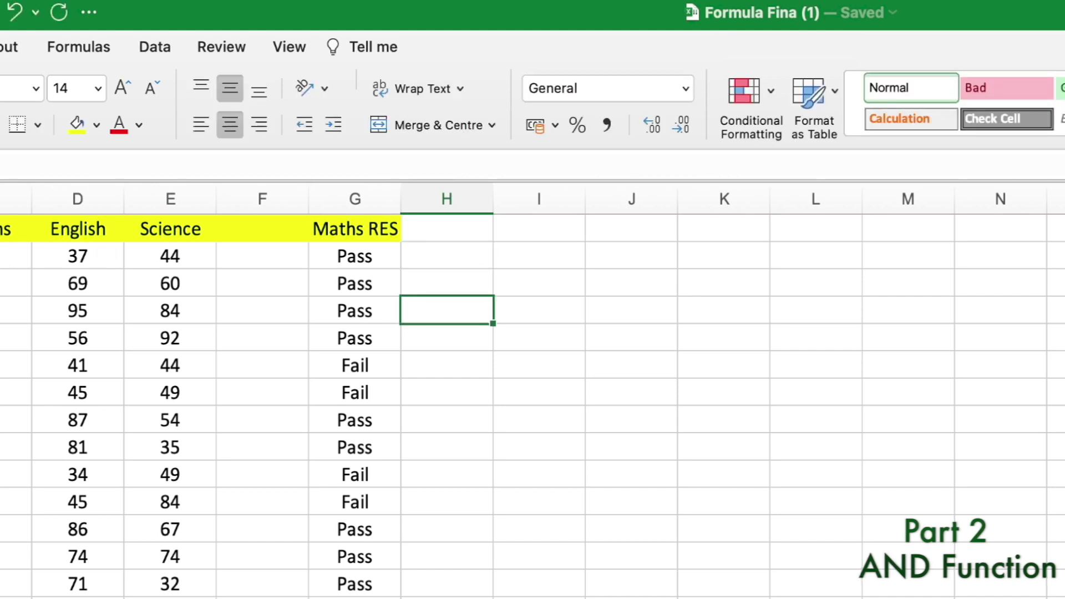
drag(29, 254, 168, 260)
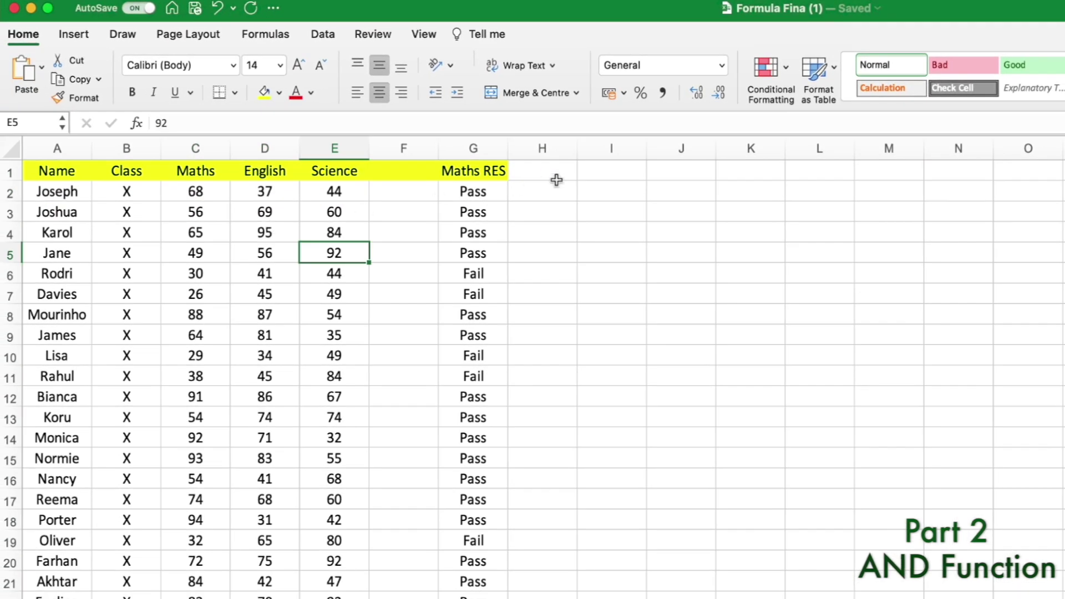
Enter the column header "Total Res" in cell H1, beside the Maths RES header
click(546, 171)
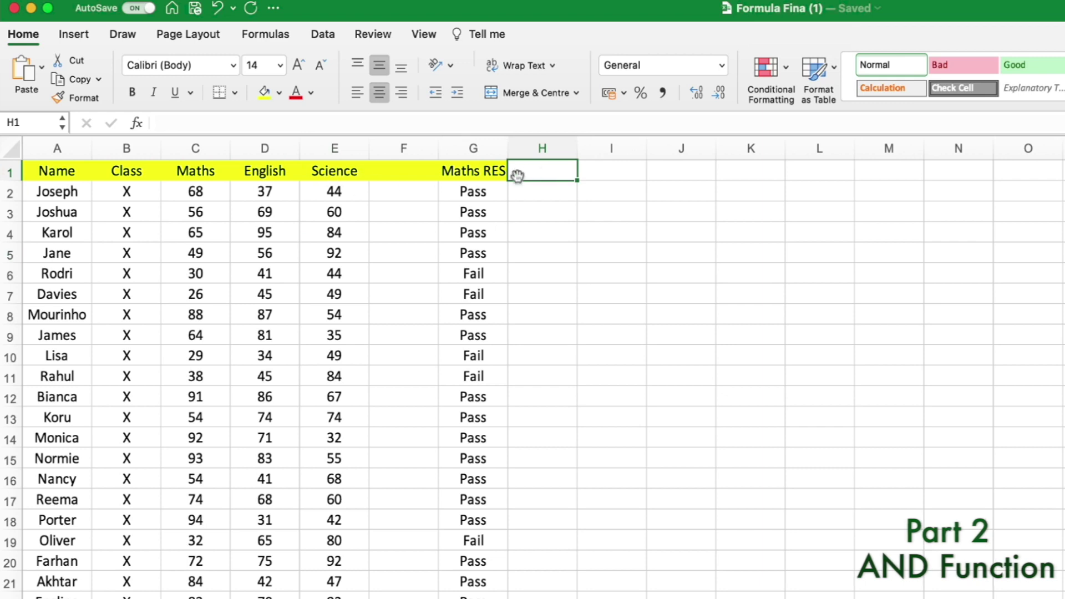
double_click(548, 169)
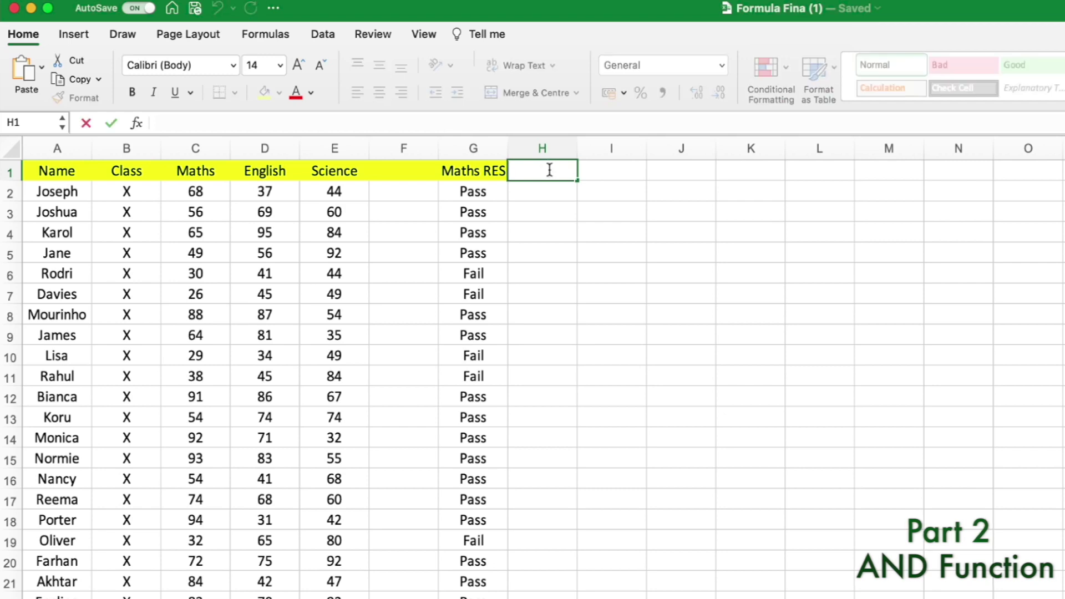
text(Total Res)
key(Return)
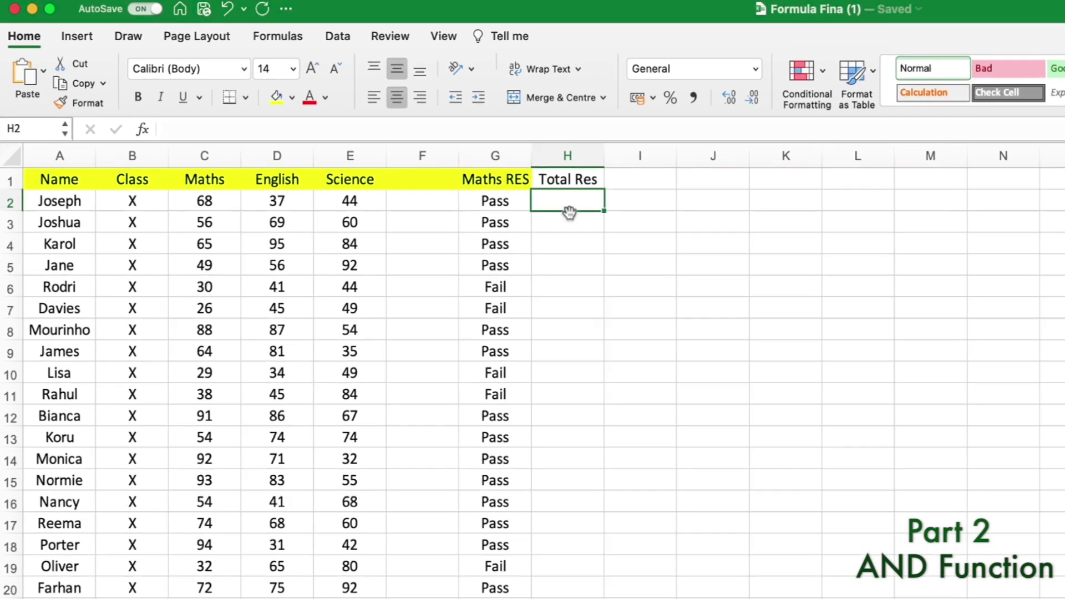
click(83, 243)
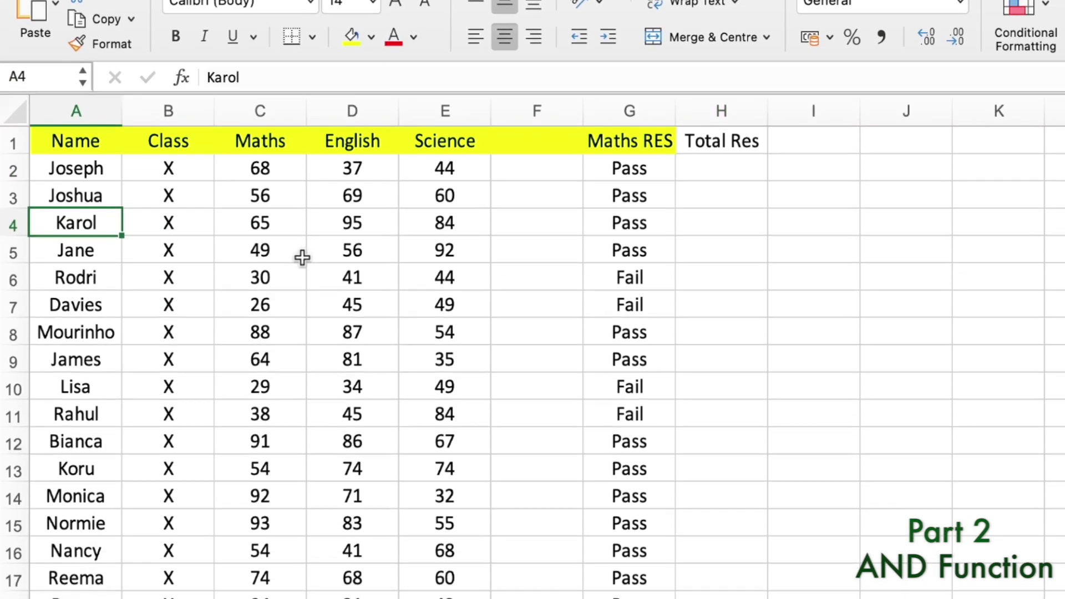
click(374, 362)
click(449, 373)
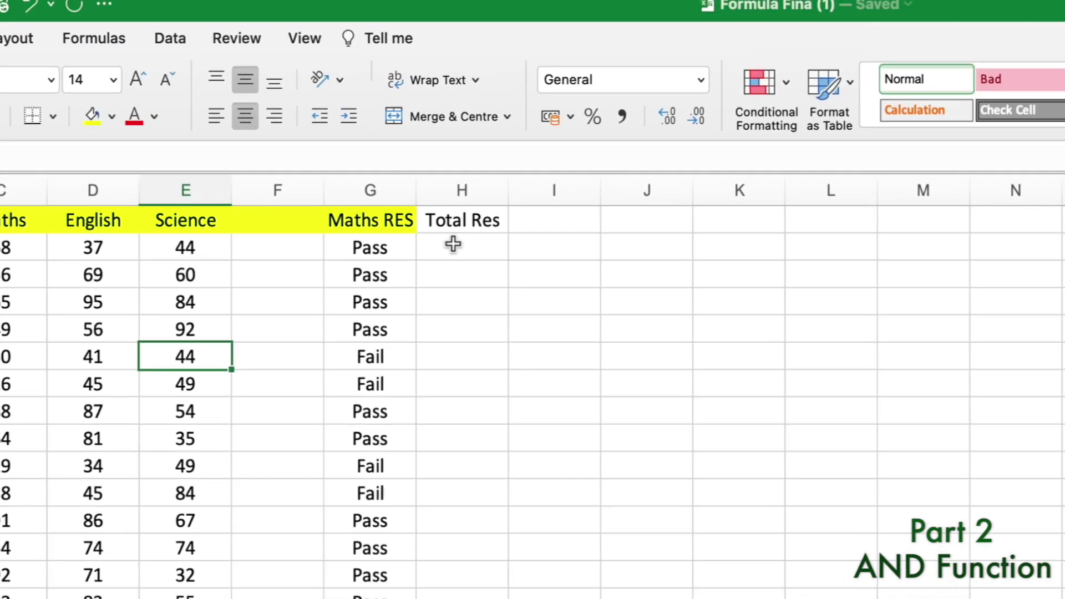
Start an AND formula in cell H2 with C2>=40 as the first condition, testing the first student's Maths mark
click(712, 98)
text(=)
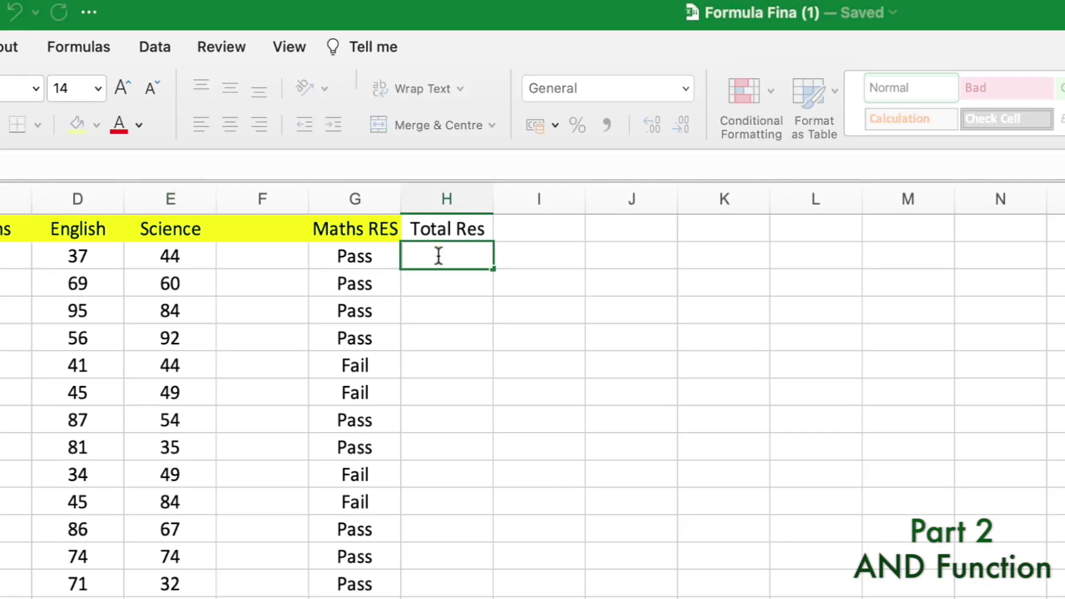
text(AND()
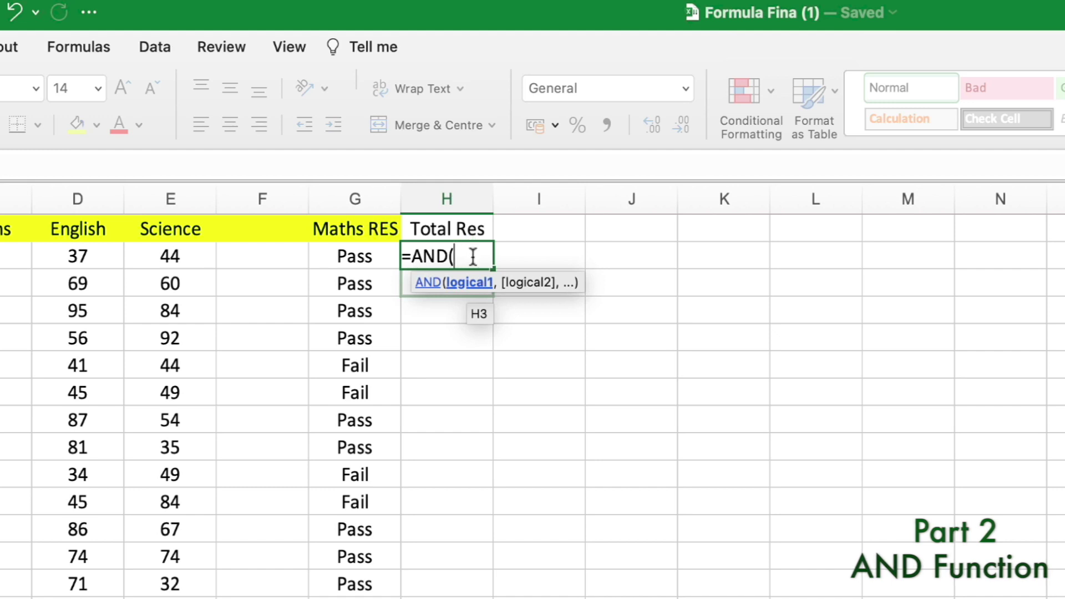
click(247, 256)
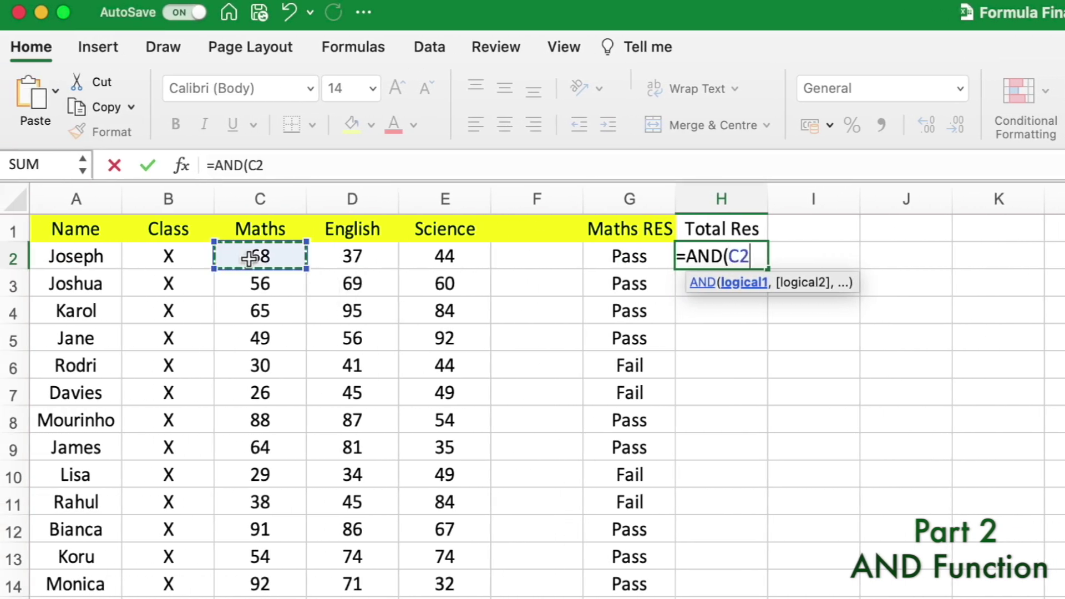
text(>=40,)
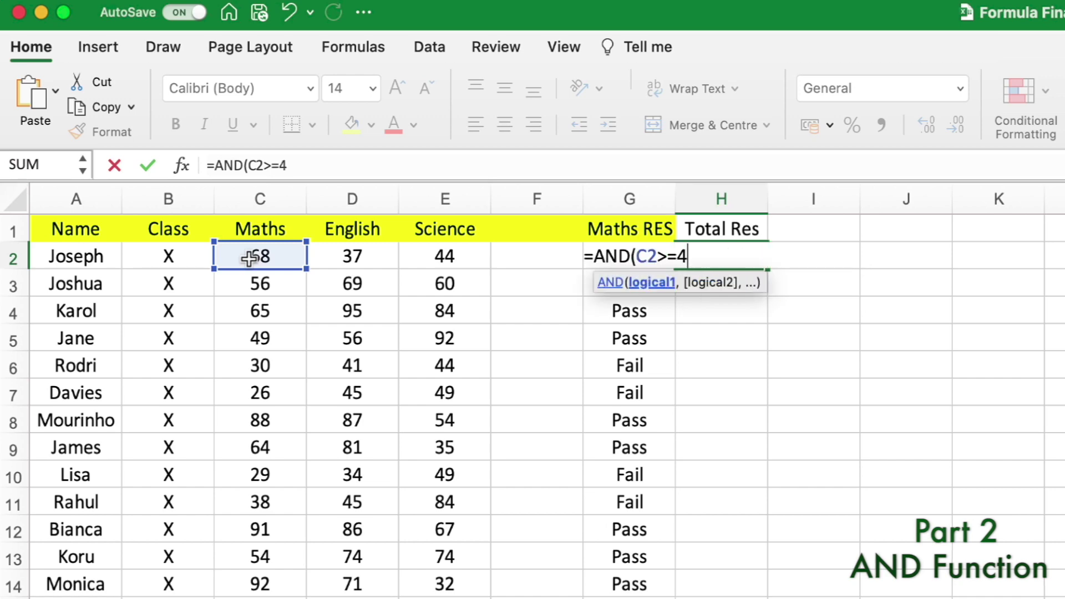
Complete the AND formula in H2 with the English and Science conditions D2>=40 and E2>=40
click(360, 257)
text(>)
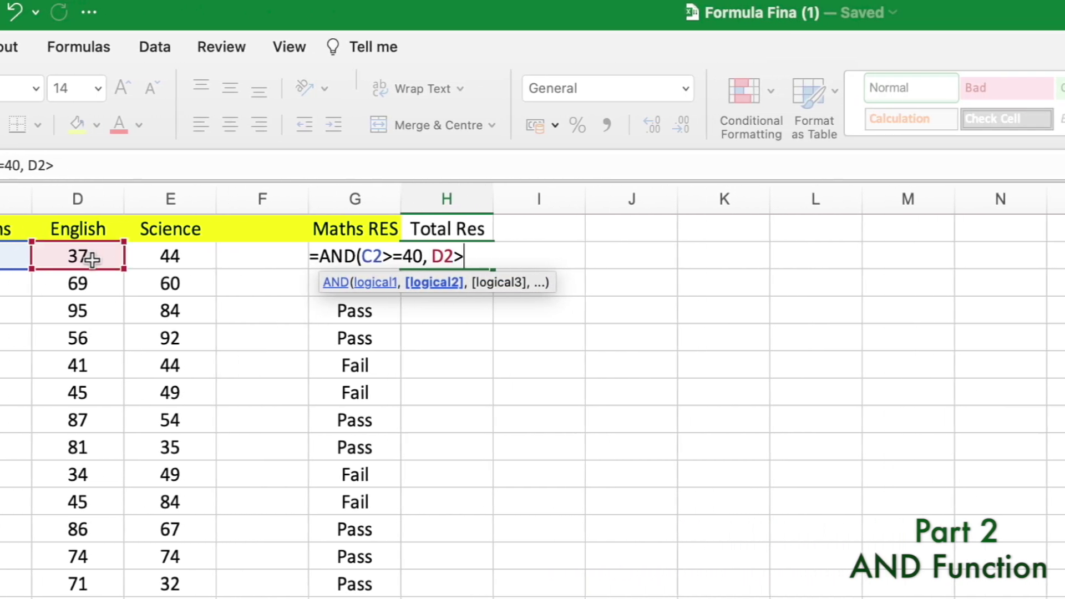
text(=40,)
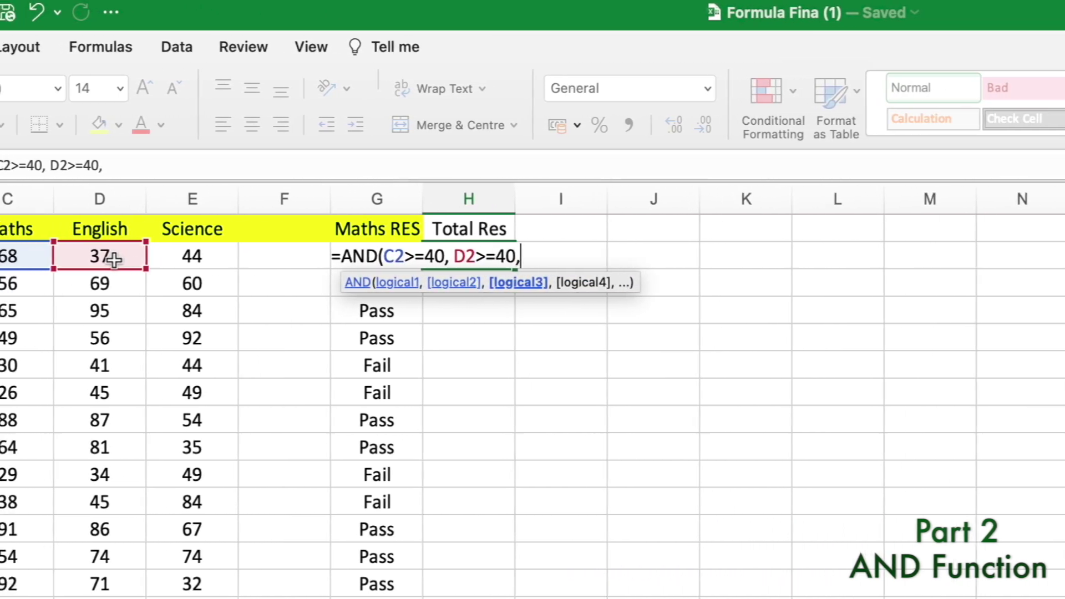
click(398, 256)
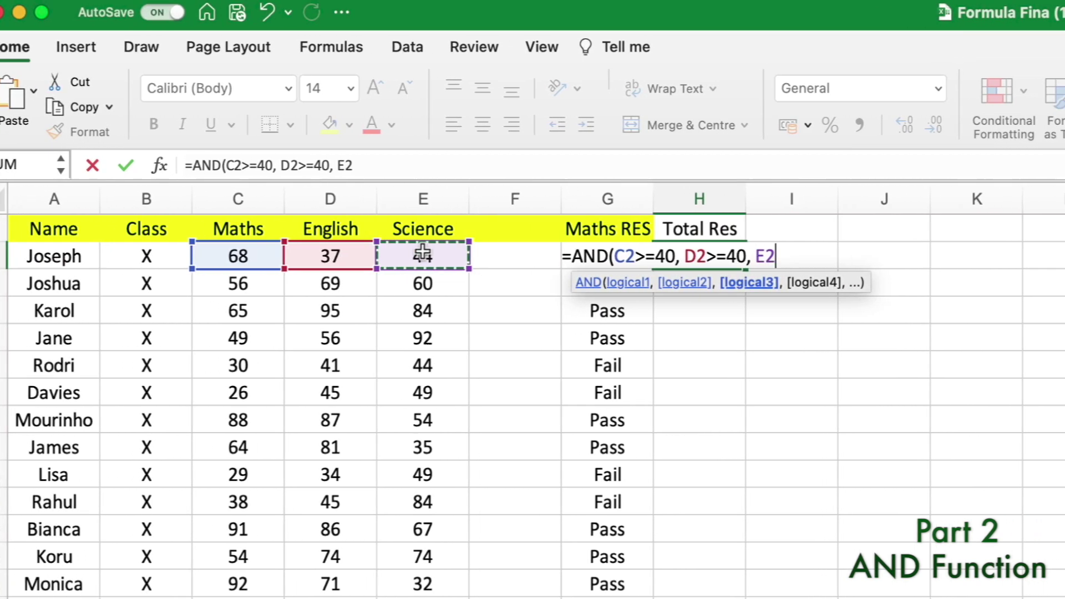
text(>=40))
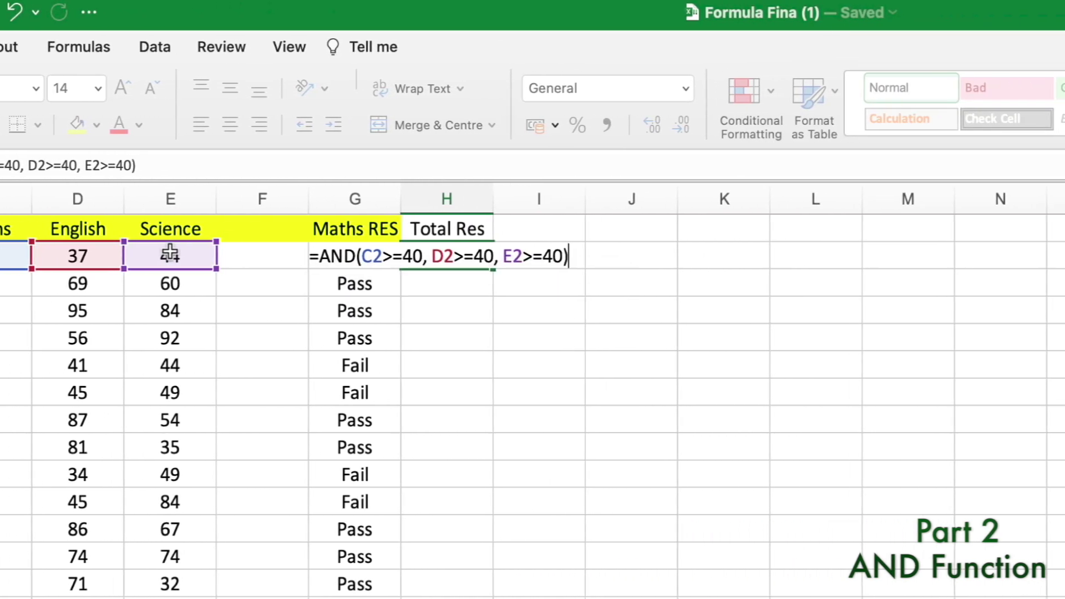
key(Return)
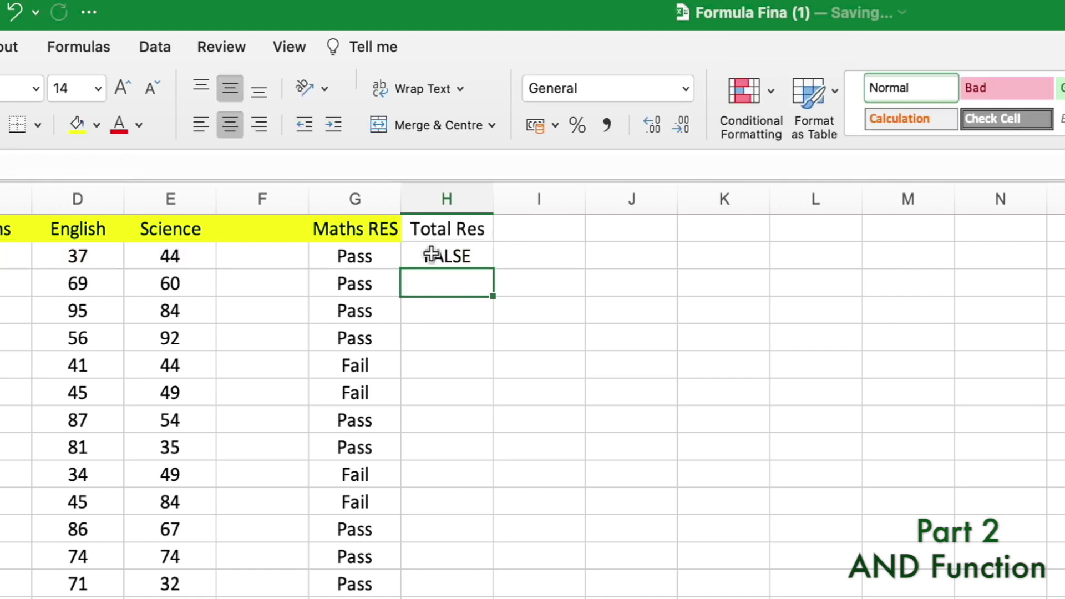
Fill the AND formula from H2 down the Total Res column for the other students
click(413, 259)
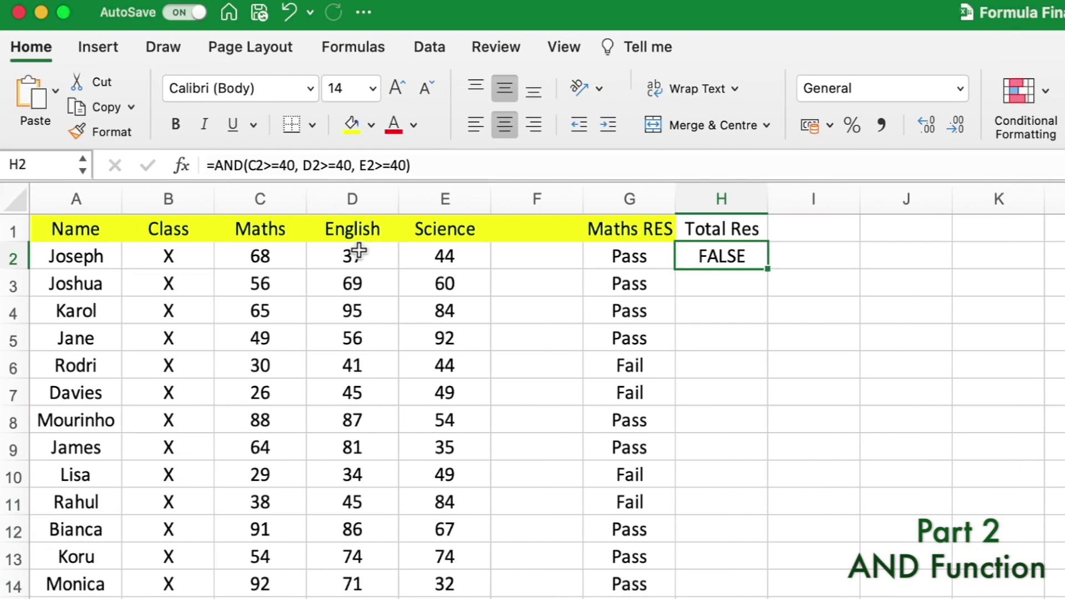
click(297, 250)
click(707, 257)
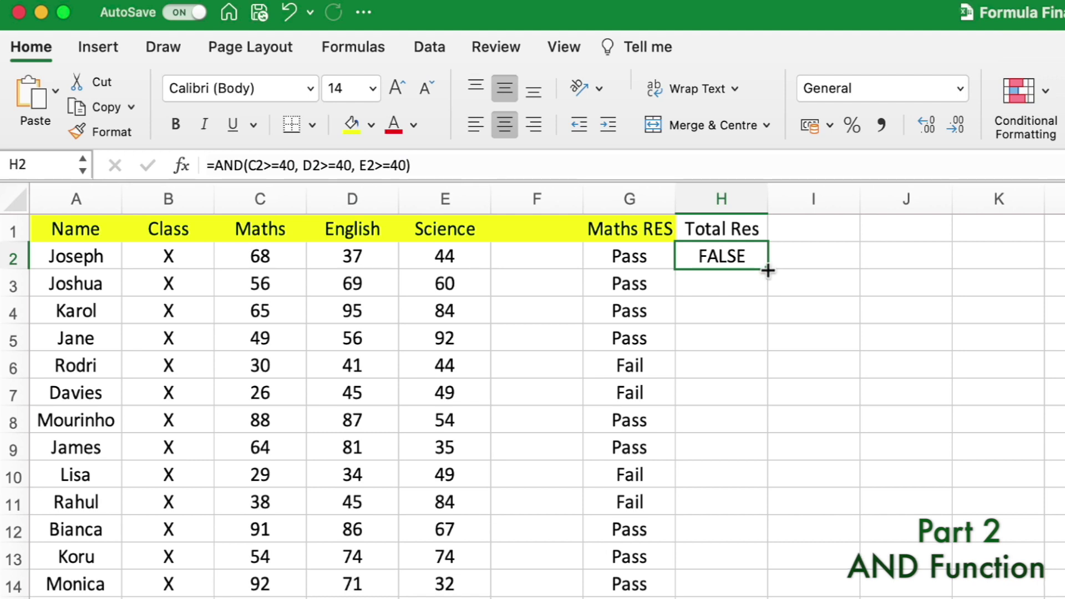
click(359, 253)
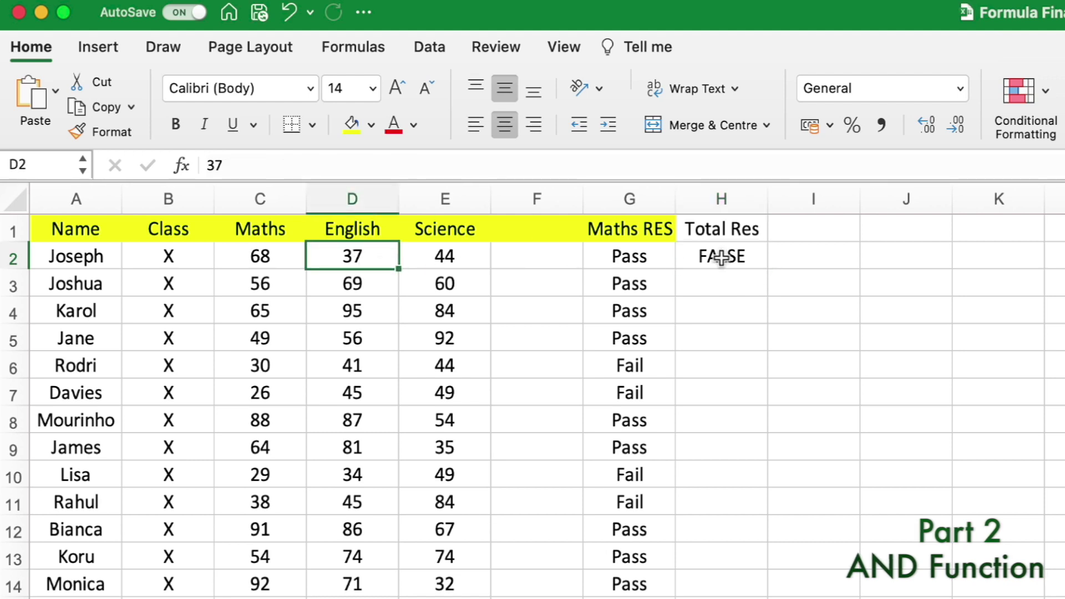
click(698, 256)
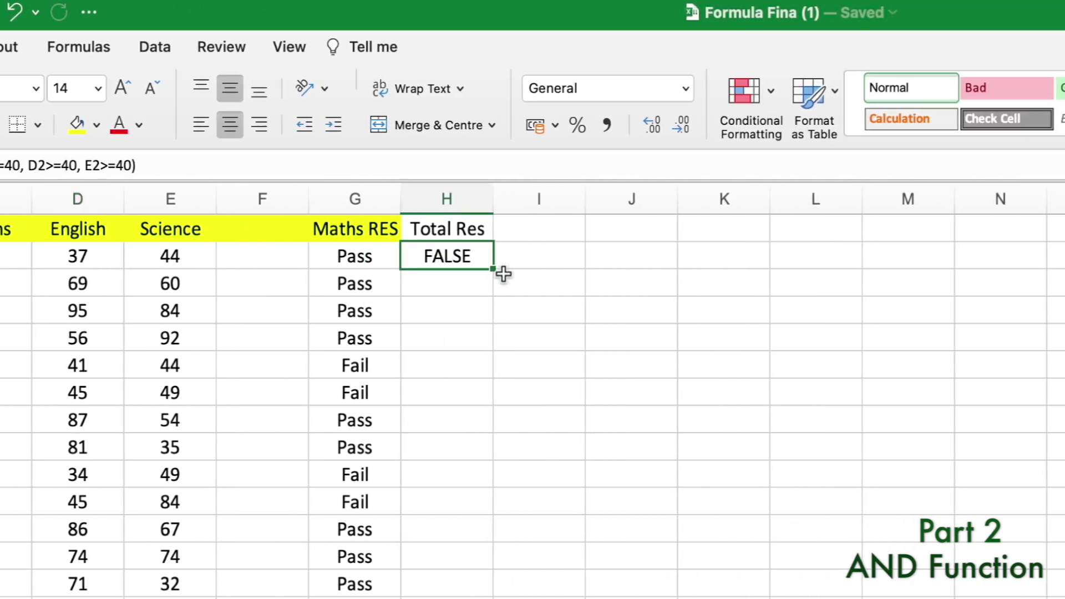
drag(492, 269, 493, 598)
click(450, 377)
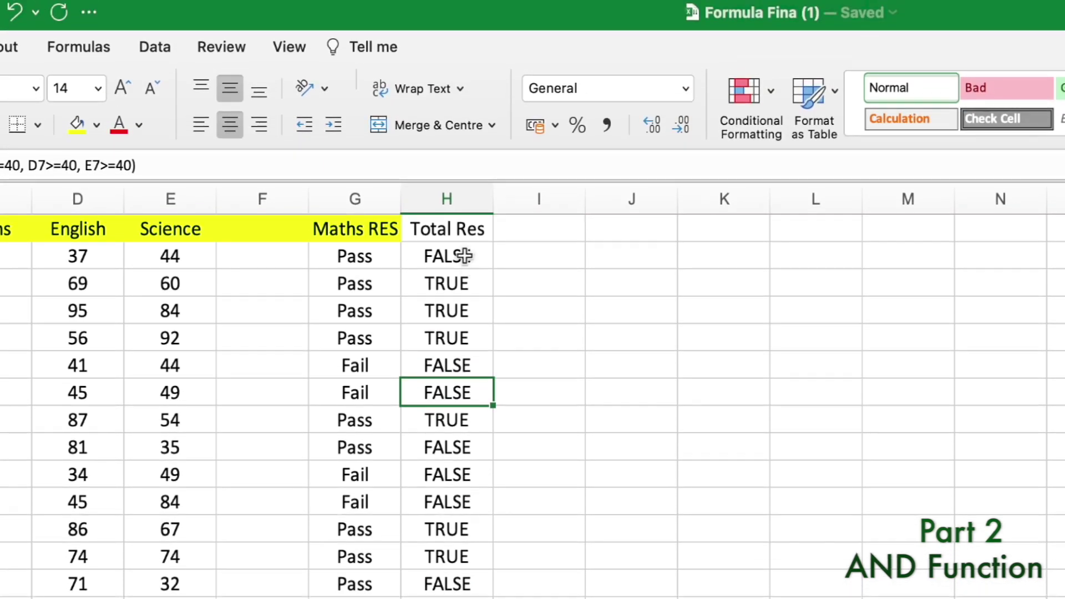
Check the first student's Total Res formula in H2 against the English mark in D2
click(464, 255)
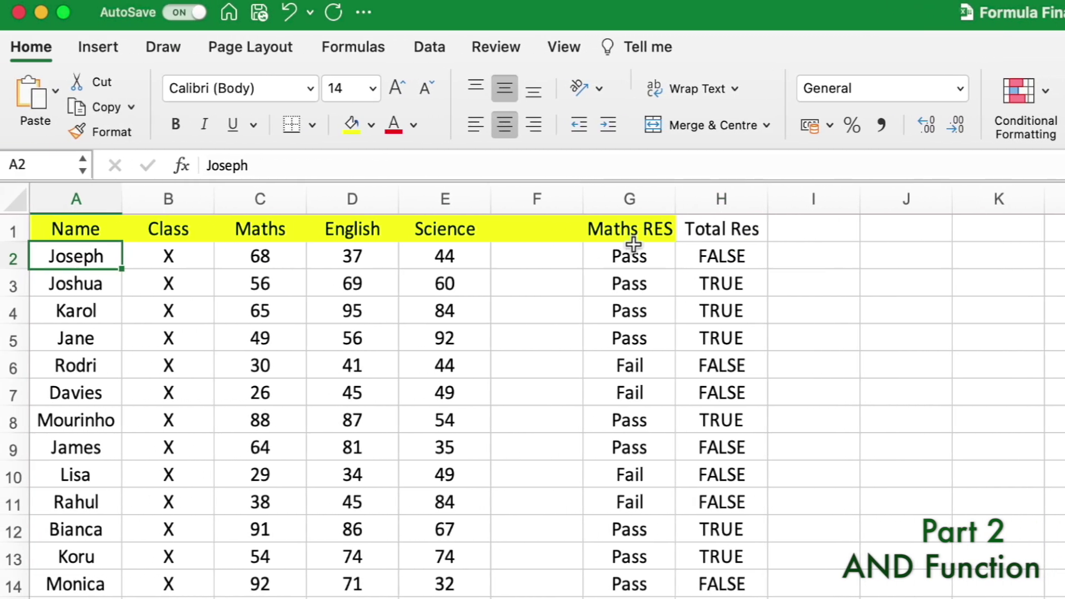
click(432, 257)
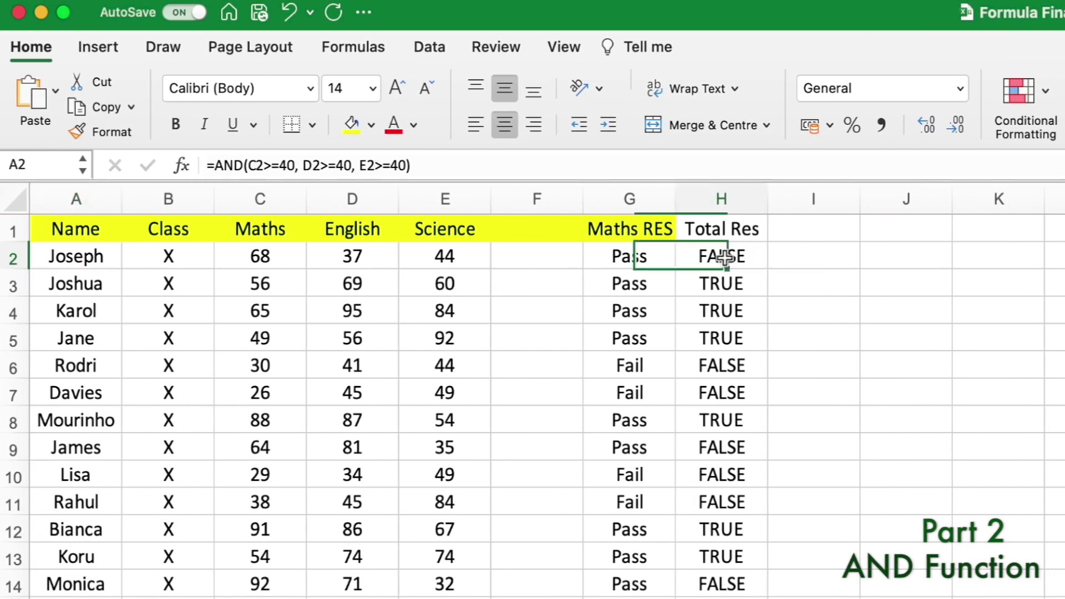
click(370, 257)
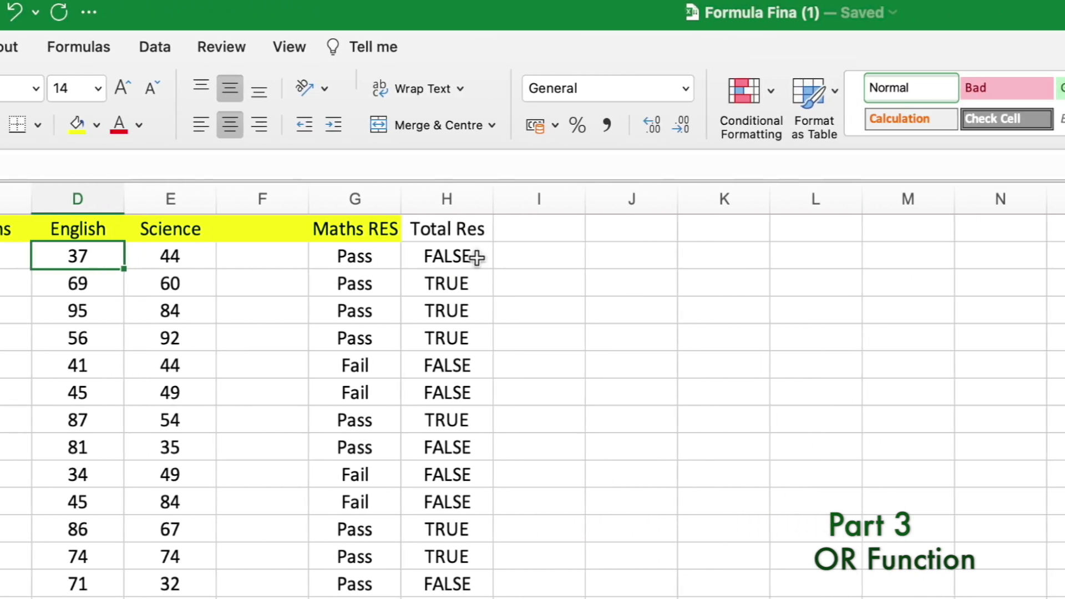
Enter the column header "Total" in cell F1, between the Science and Maths RES headers
double_click(563, 232)
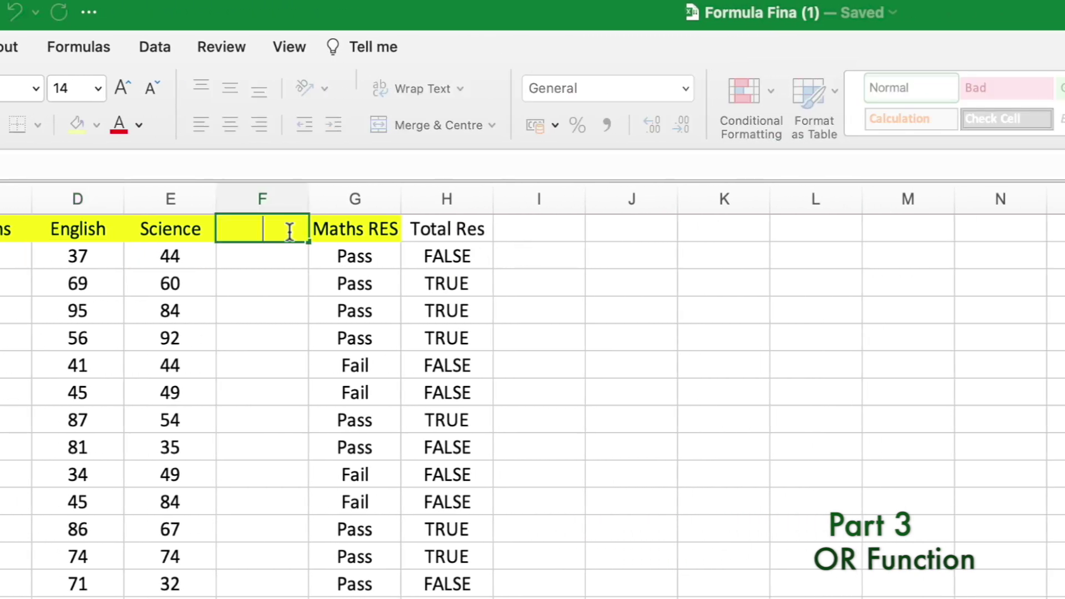
text(Total)
key(Return)
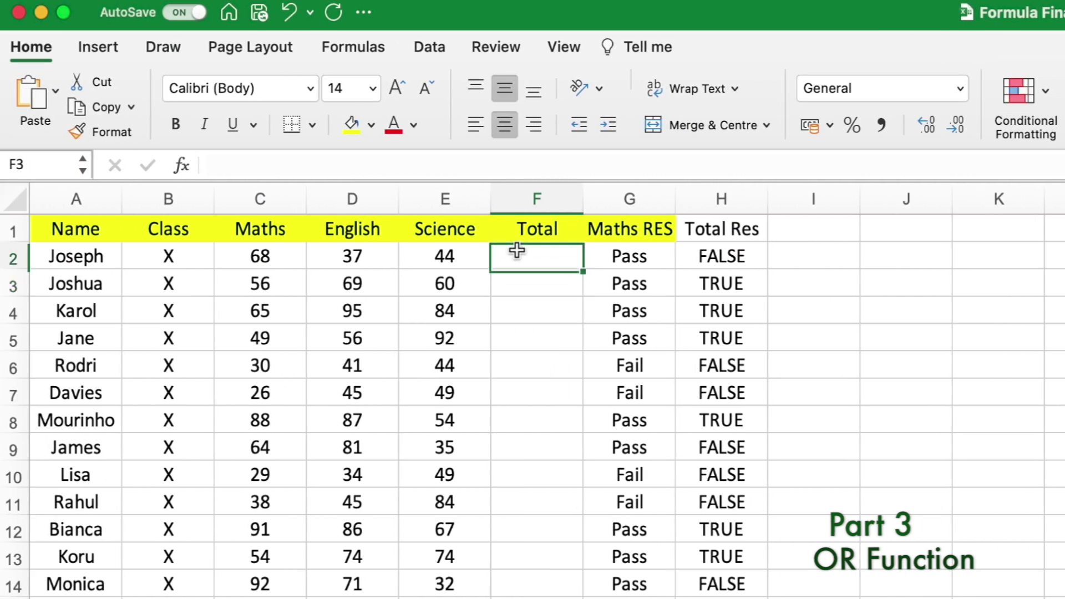
Enter the formula =C2+D2+E2 in cell F2 to add the first student's Maths, English and Science marks
click(517, 250)
text(=)
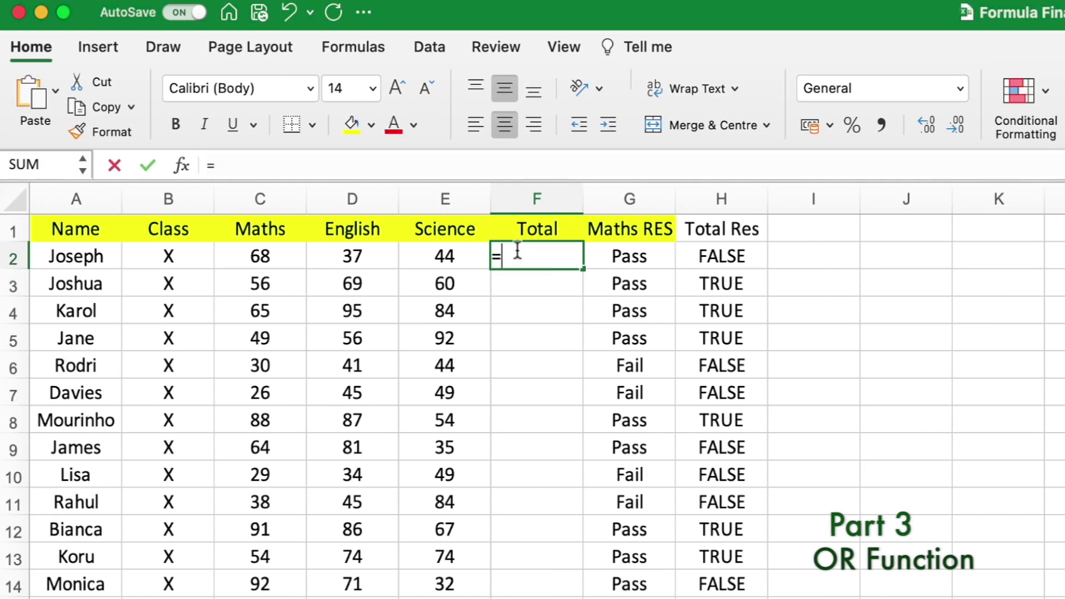
click(260, 259)
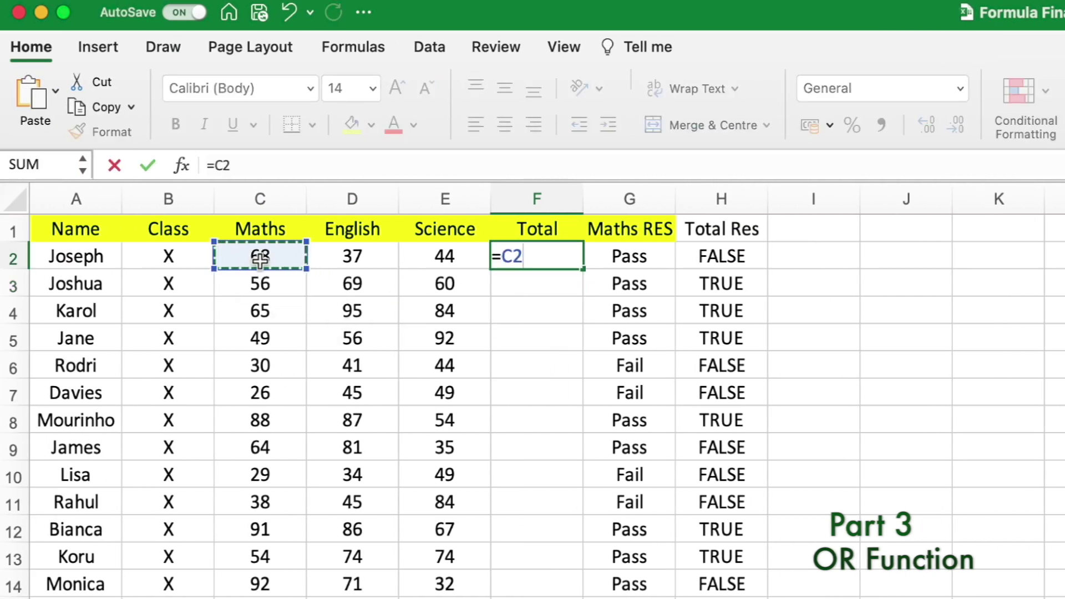
text(+)
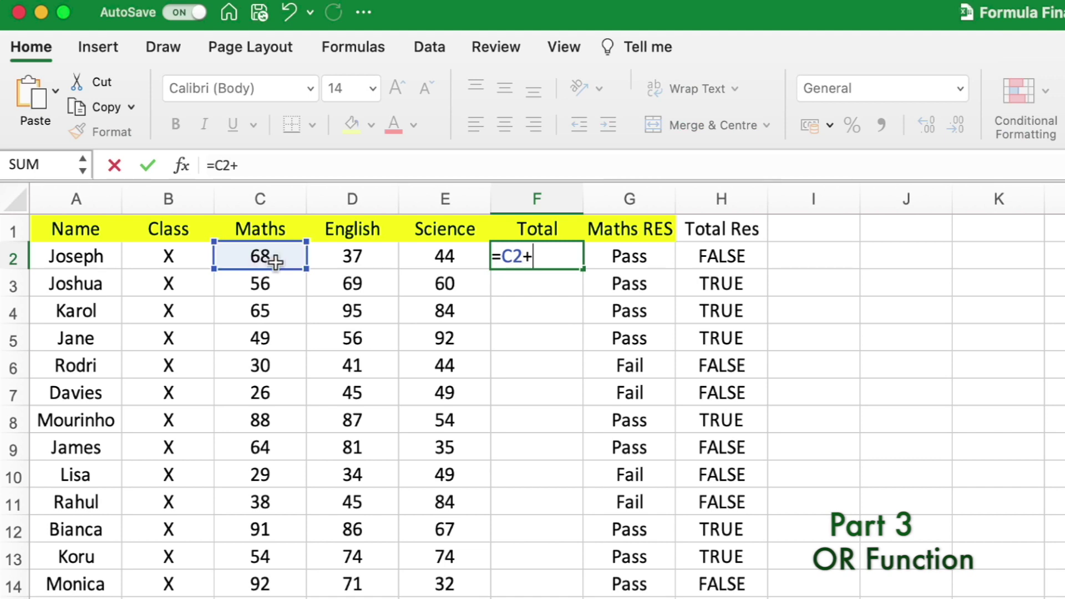
click(332, 258)
text(+)
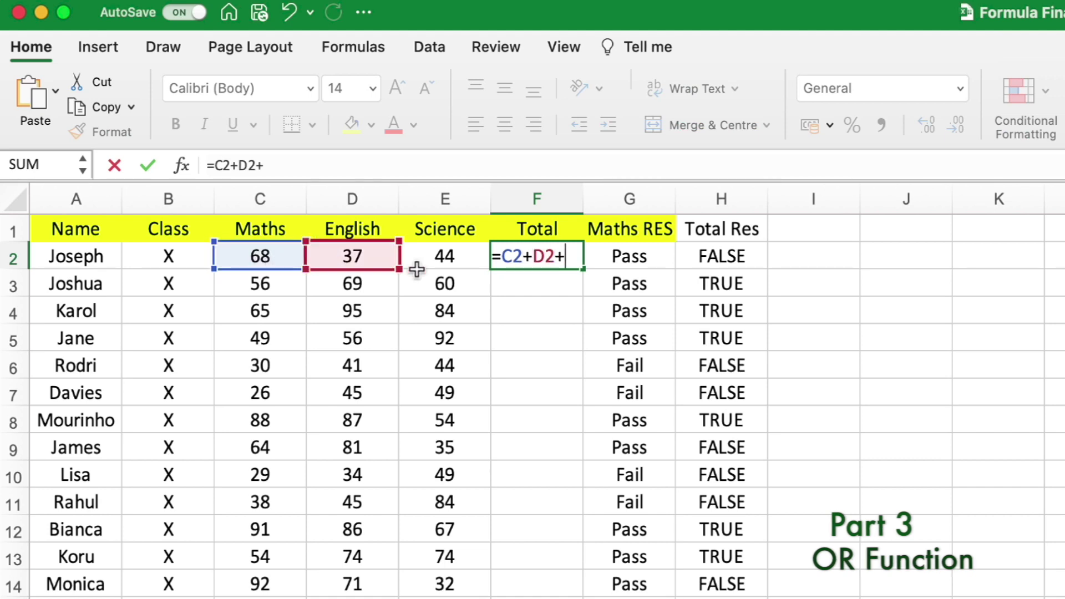
click(452, 261)
key(Return)
Fill the F2 sum formula down the Total column for all students
click(571, 266)
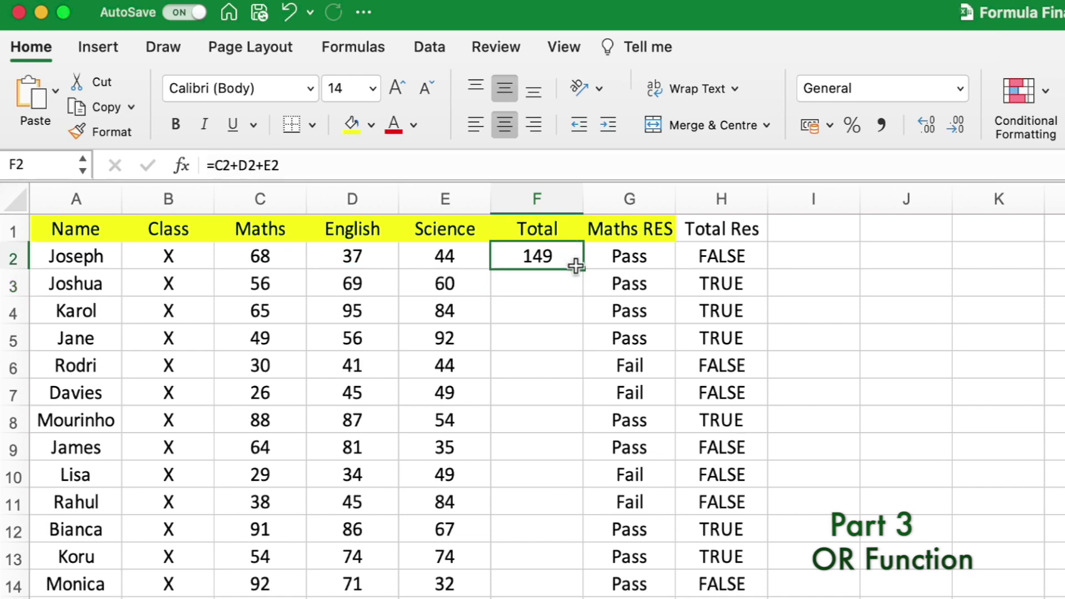
double_click(582, 270)
click(331, 244)
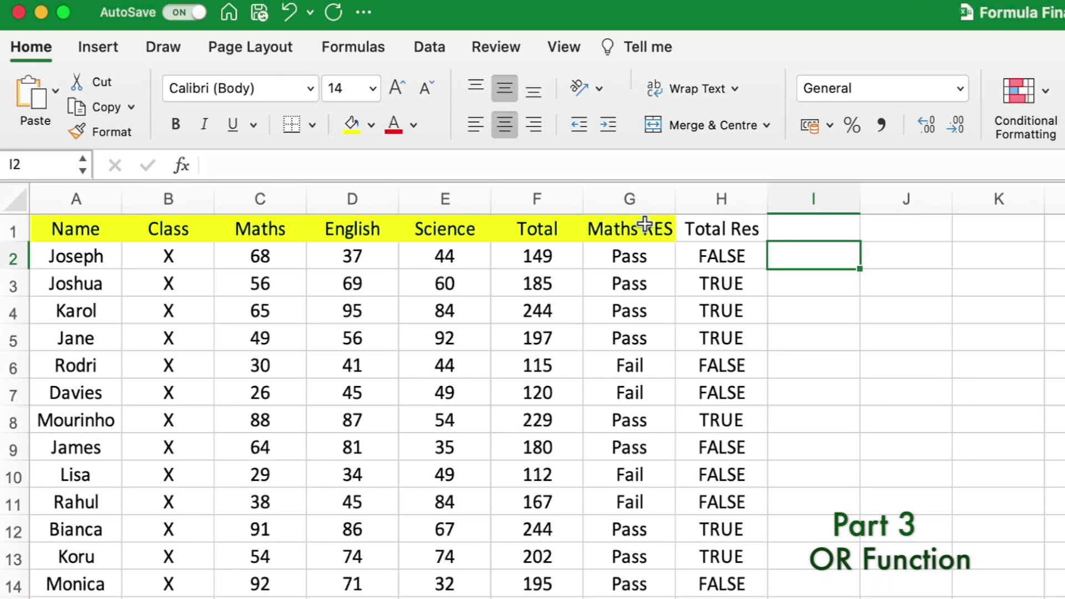
Enter the formula =OR(C2>=40,F2>120) in cell I2 to test the first student's Maths mark or total
click(552, 254)
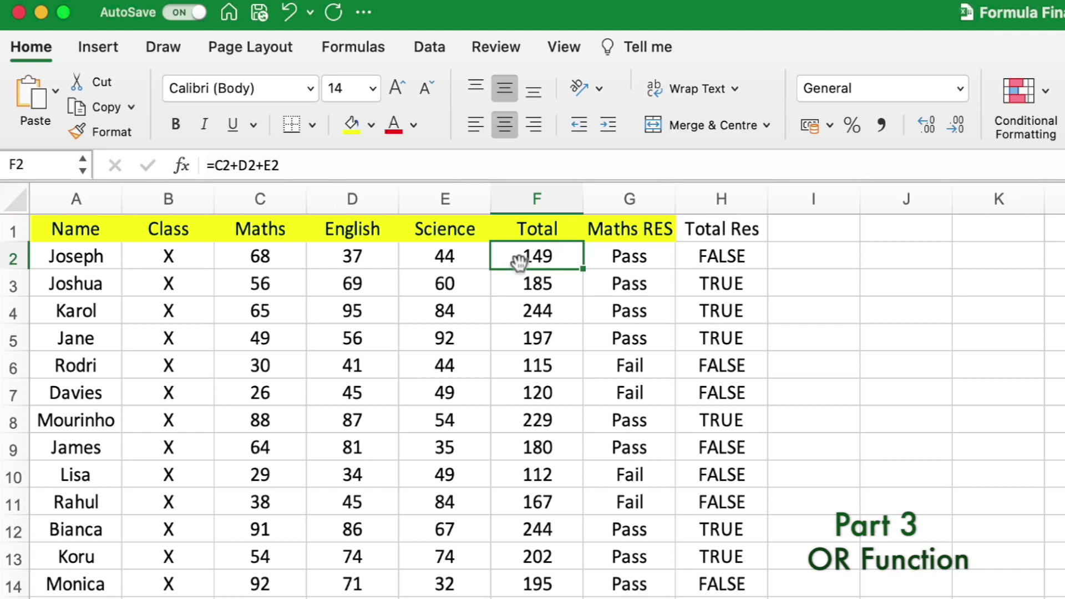
click(275, 256)
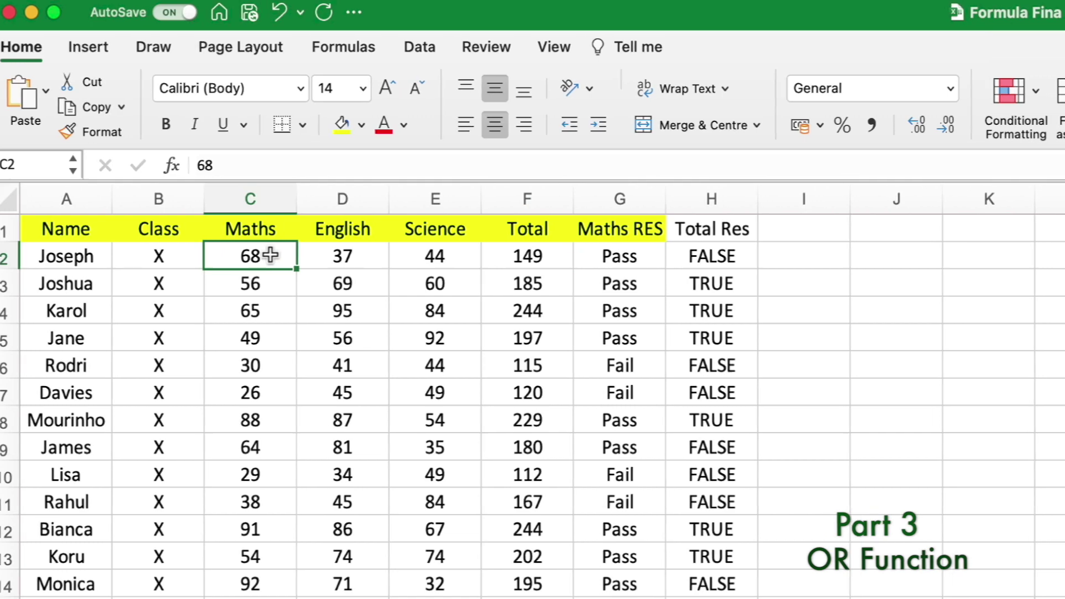
click(543, 251)
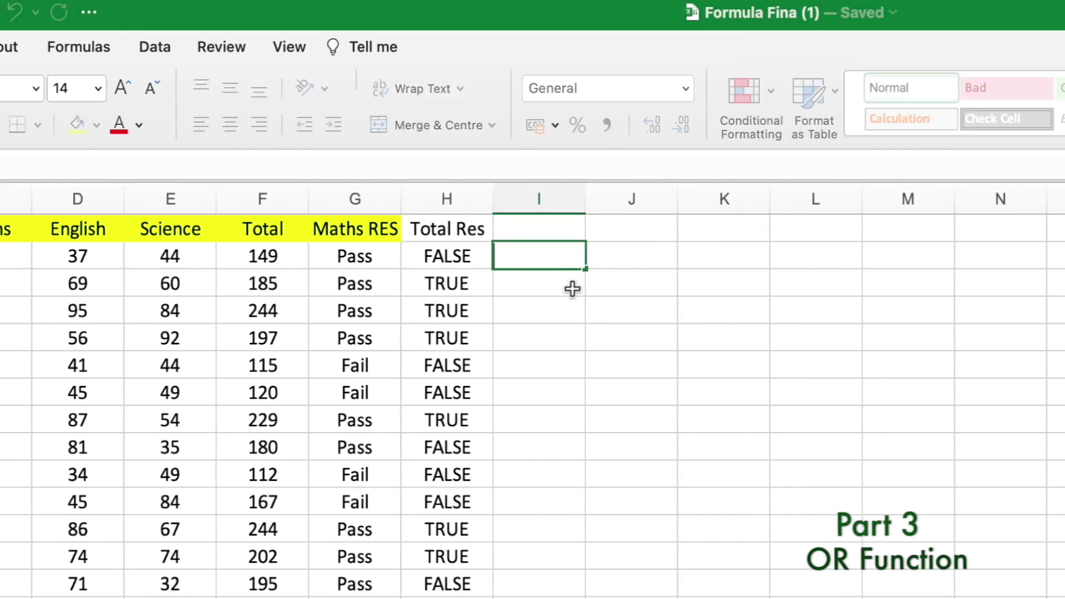
double_click(554, 257)
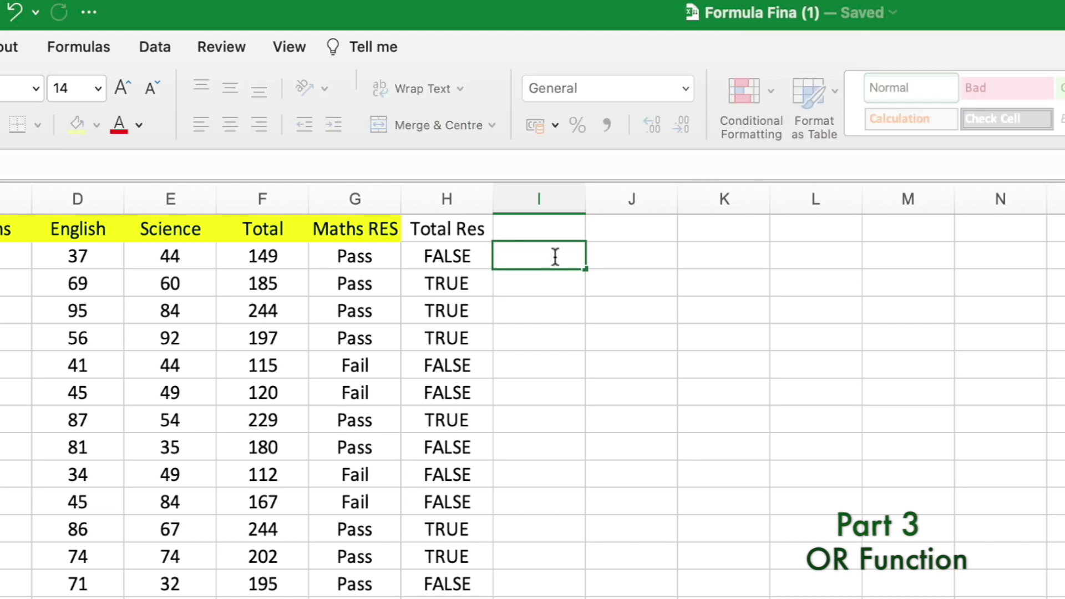
text(=OR()
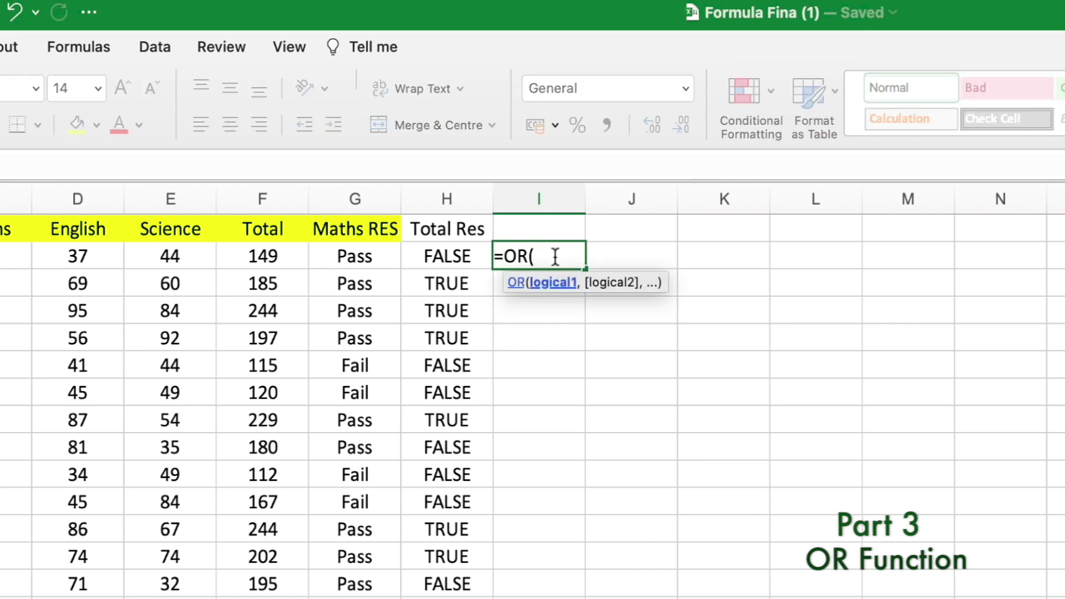
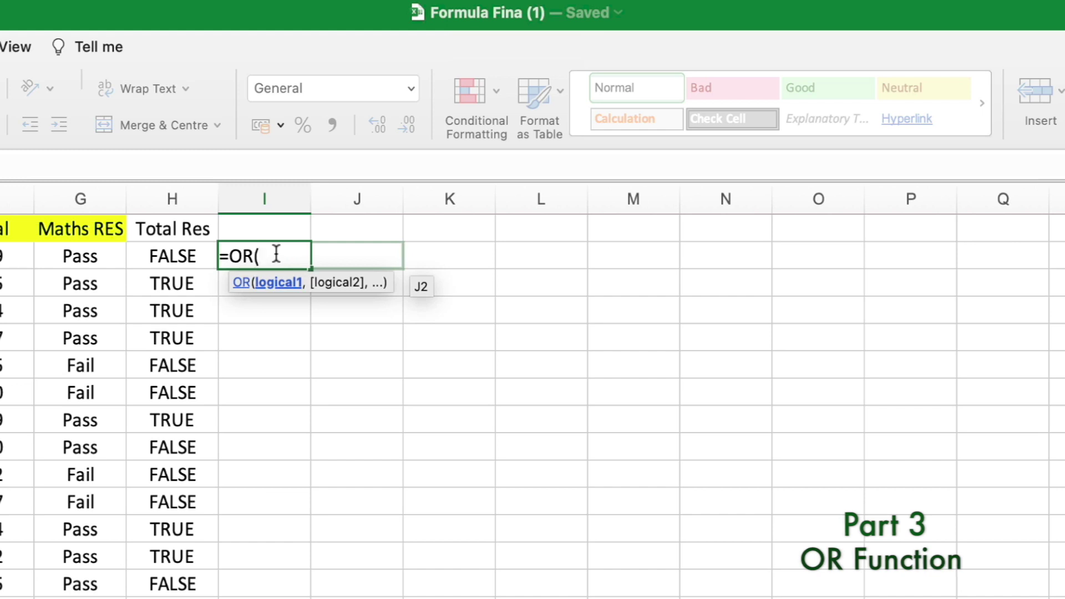
click(269, 261)
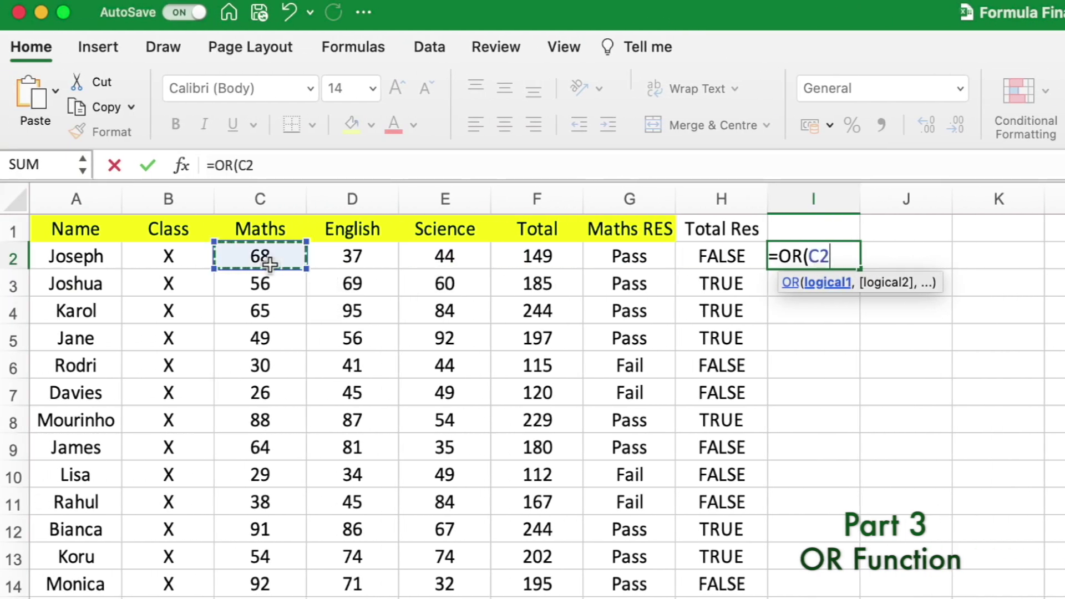
text(>=)
text(40)
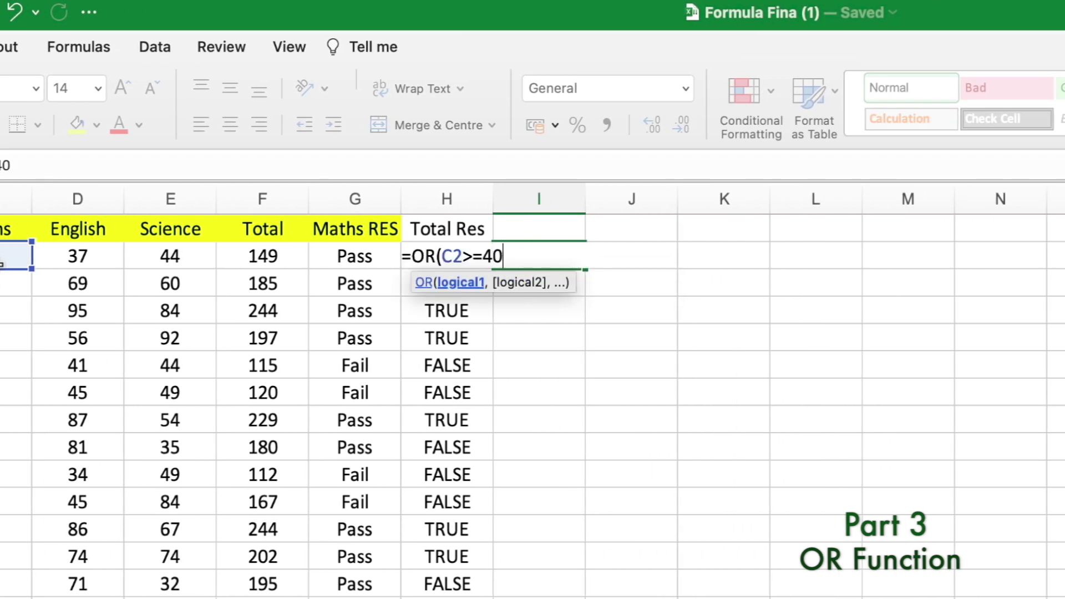
text(,)
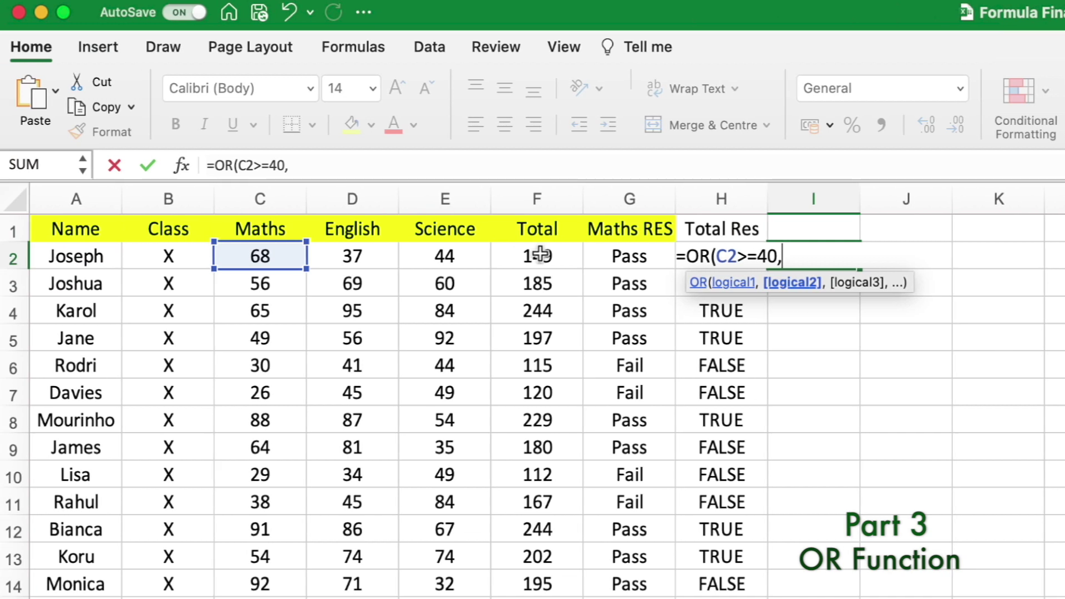
click(540, 254)
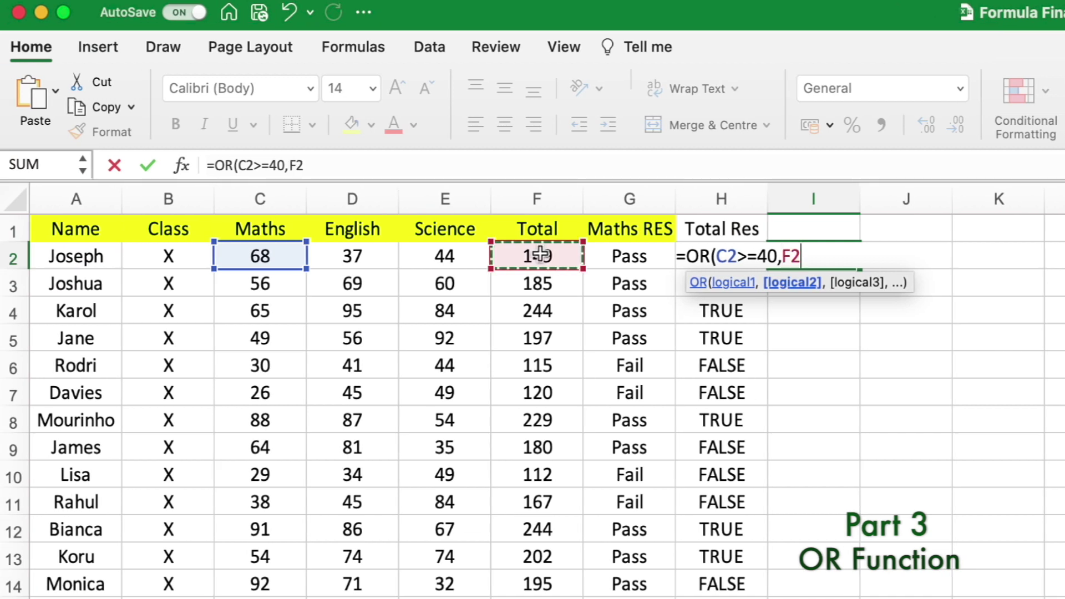
text(>120))
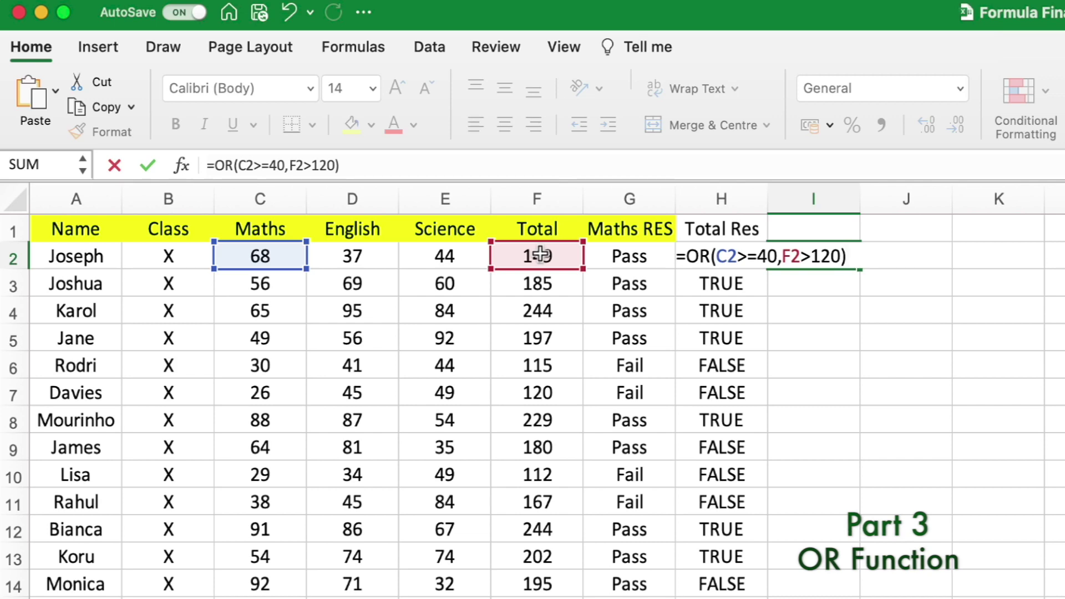
key(Return)
Fill the I2 OR formula down for all students and check row 6's result against its Maths mark and total
click(836, 254)
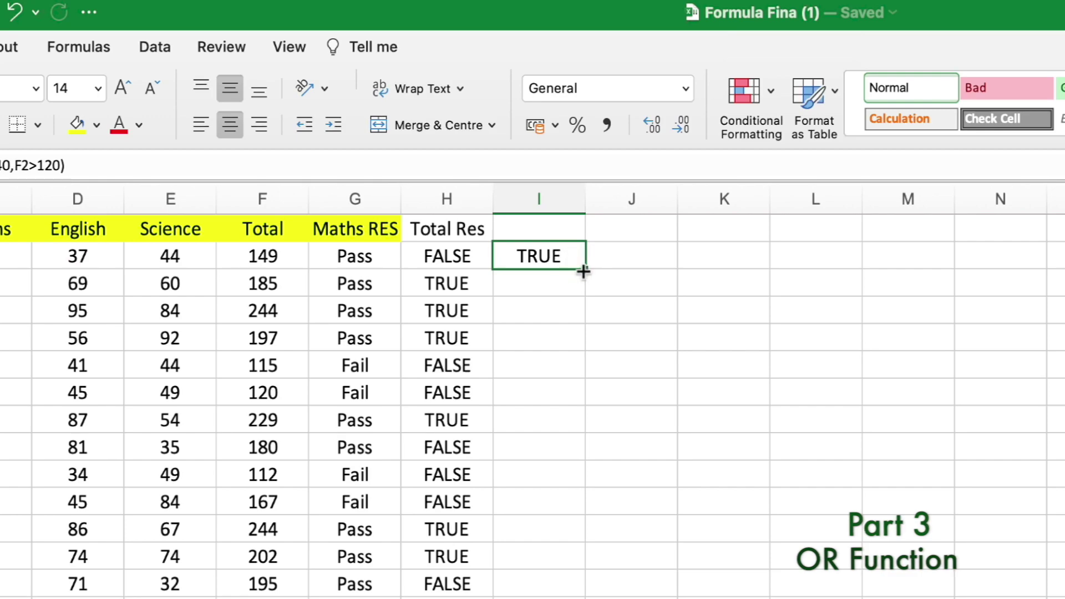
drag(582, 270, 584, 598)
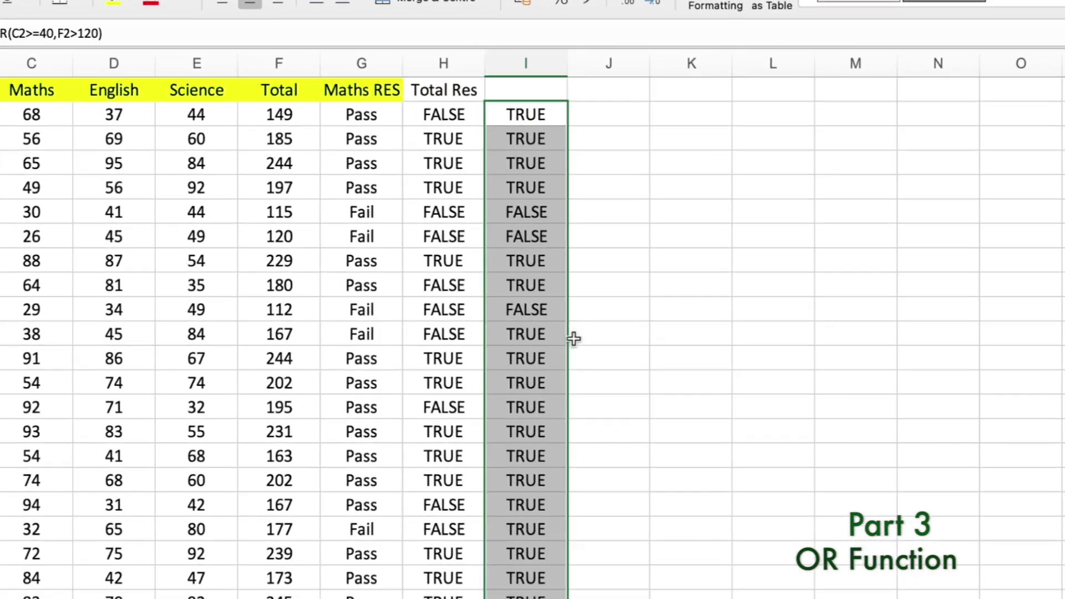
click(495, 287)
drag(523, 208, 549, 237)
click(552, 209)
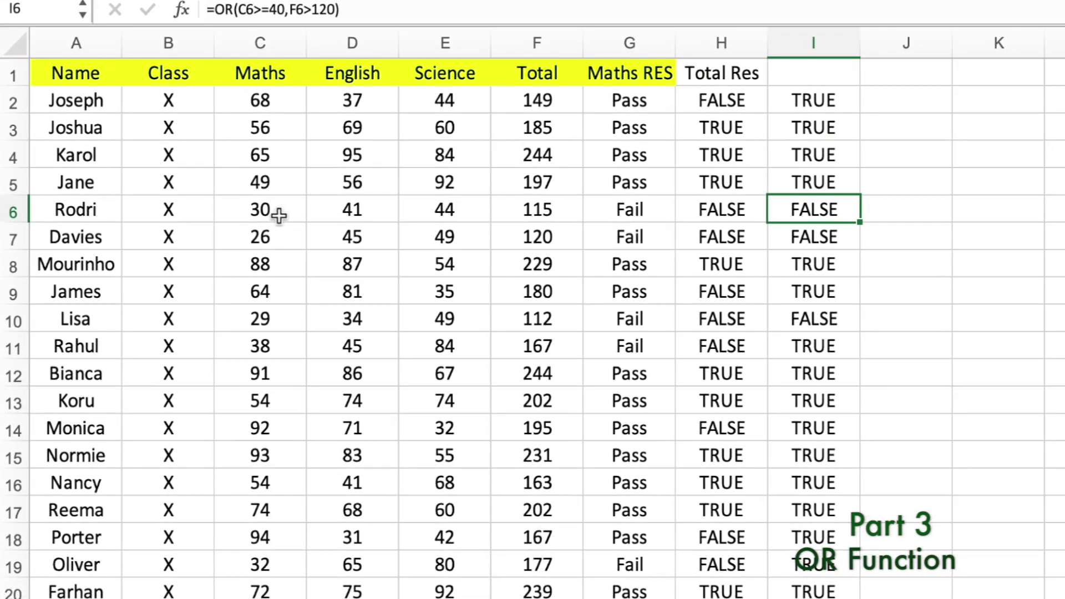
click(277, 214)
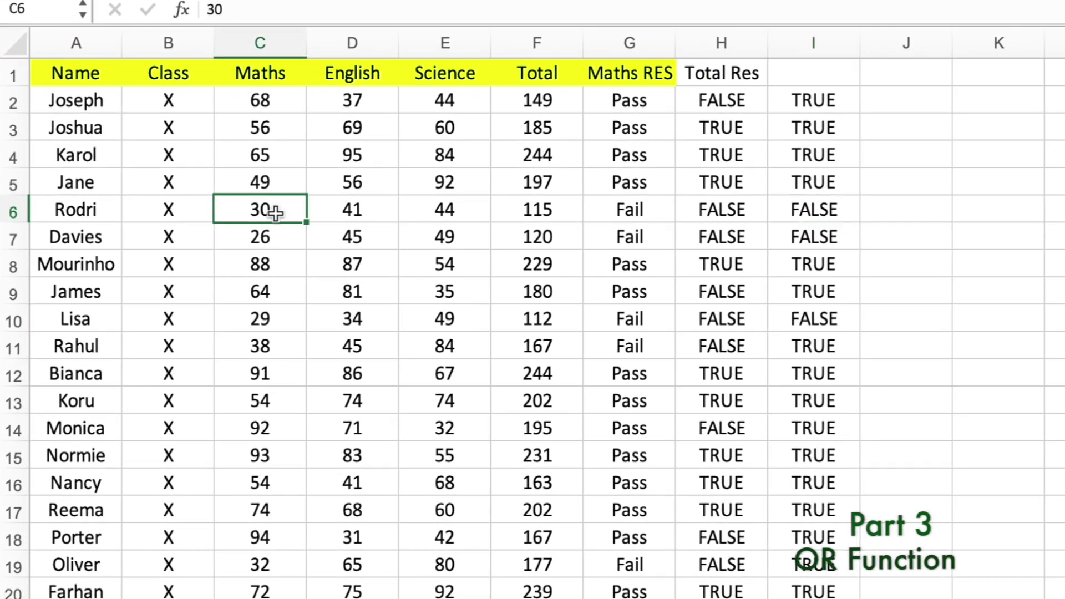
click(541, 209)
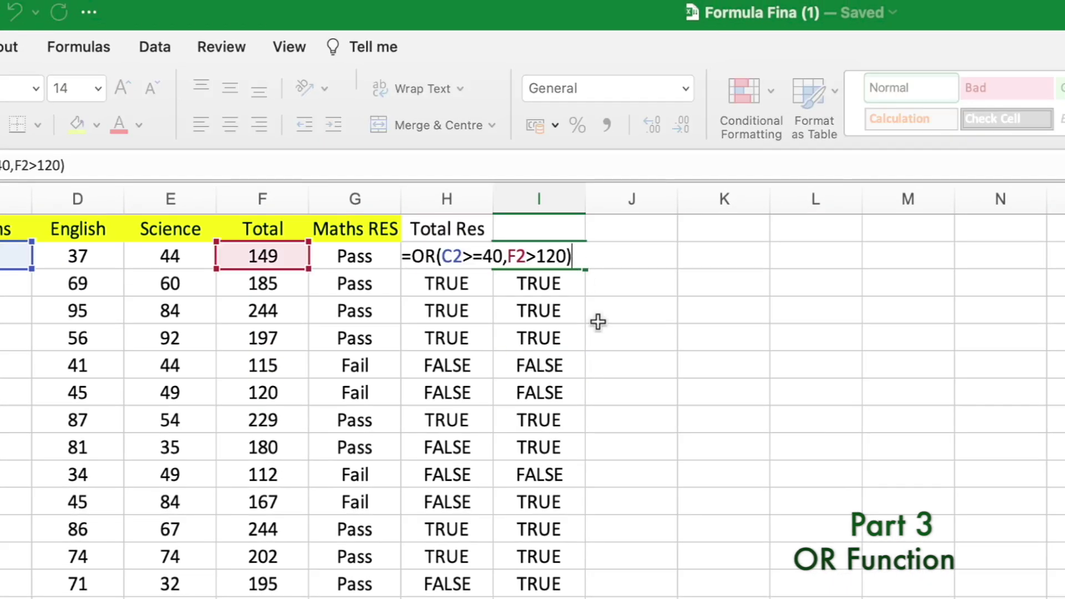
key(Return)
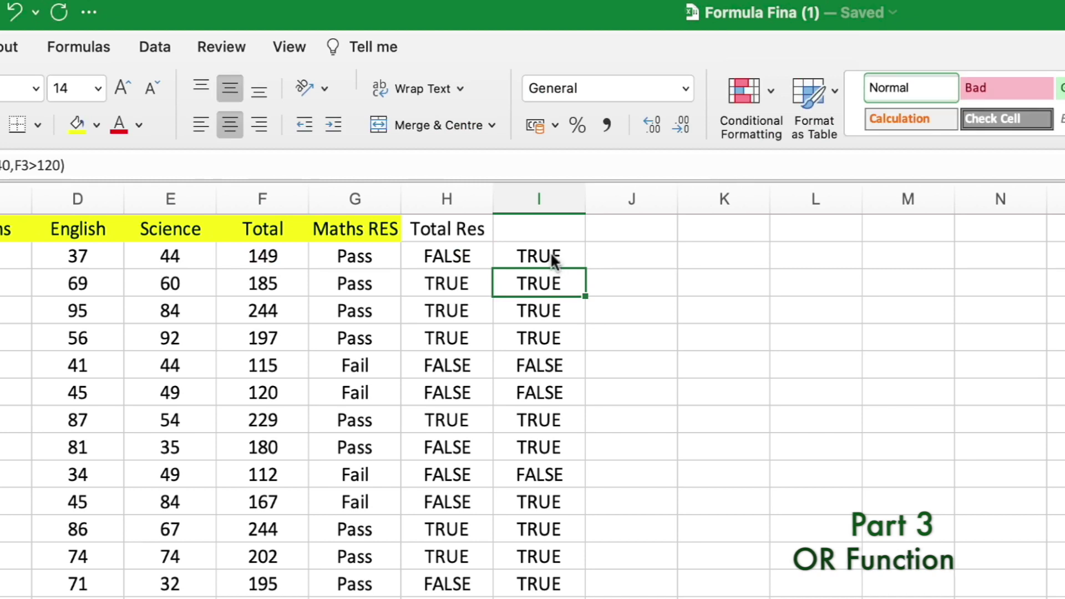
Enter the column header "Criteria Res" in cell I1
click(536, 224)
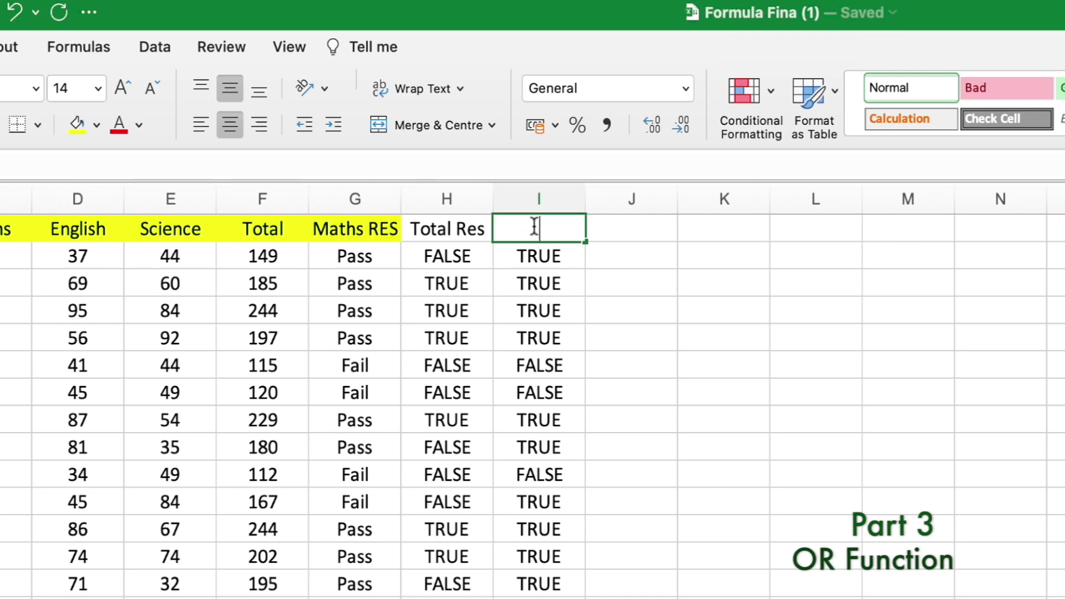
double_click(534, 225)
text(Criteri)
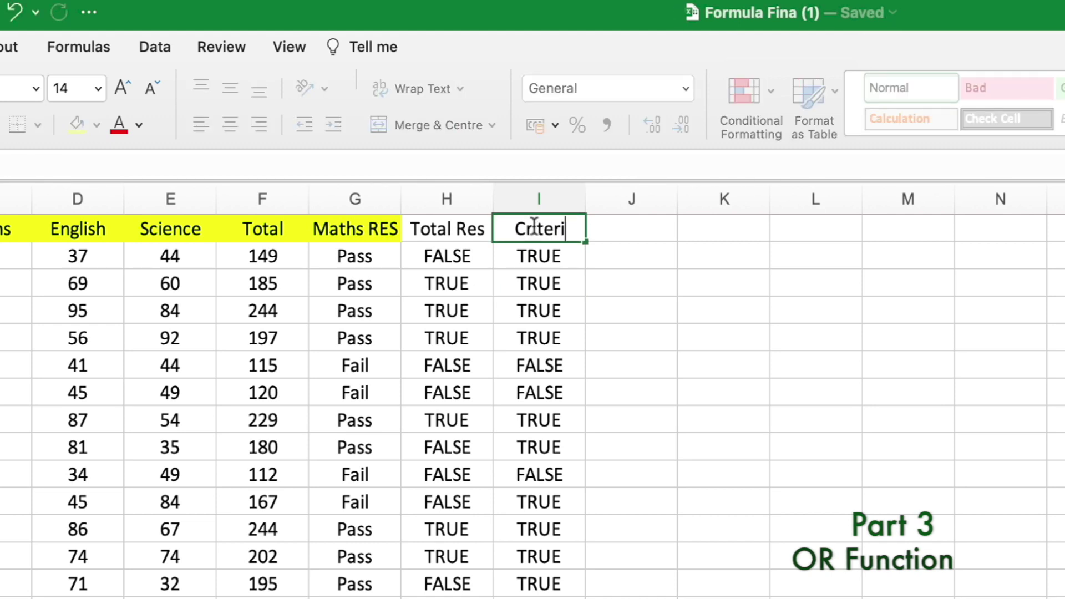
text(a Res)
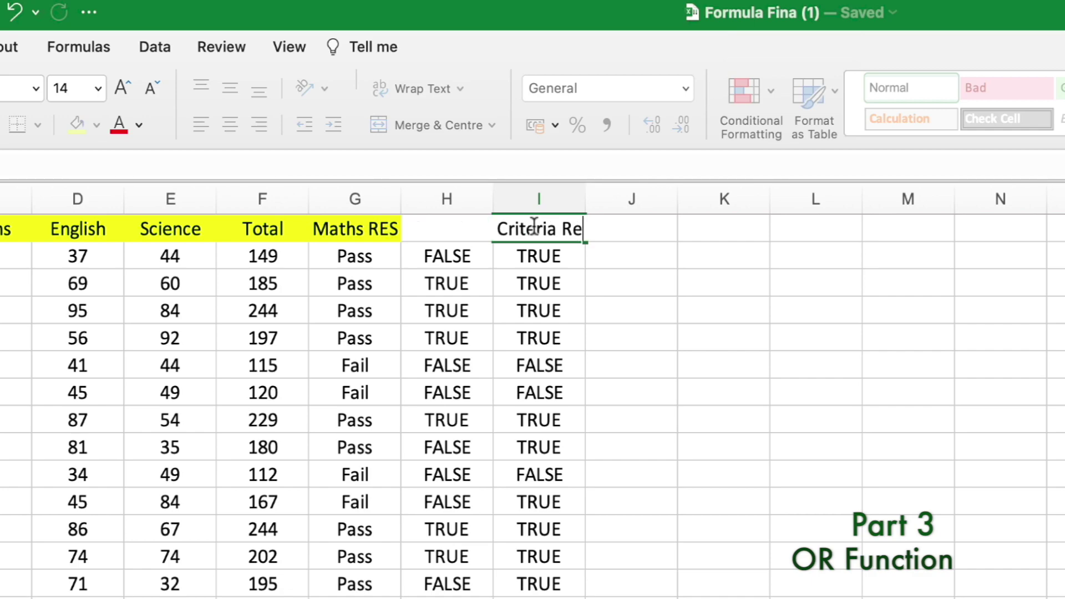
click(643, 309)
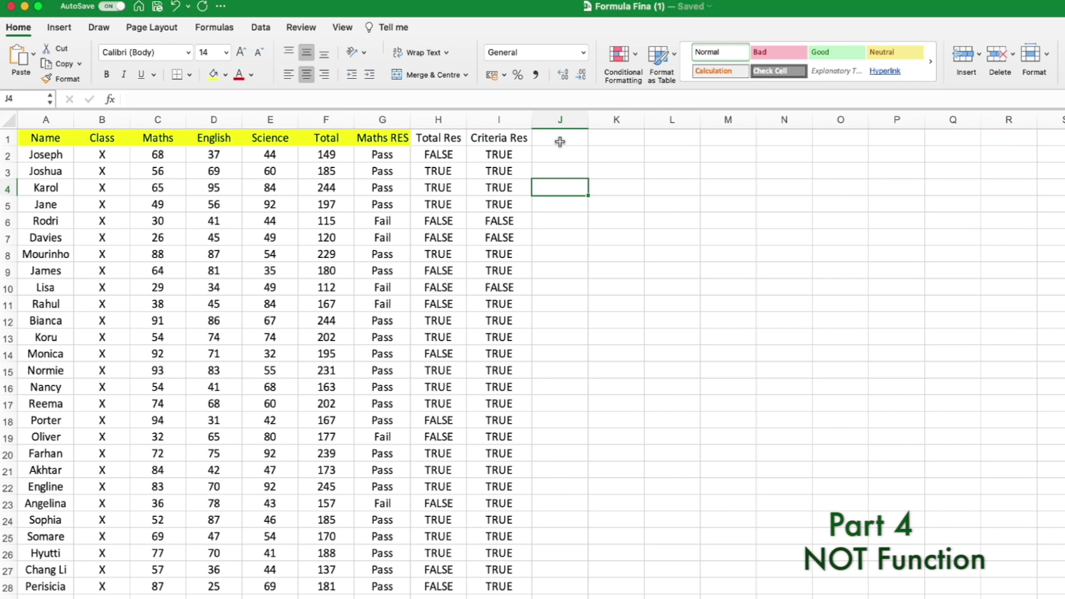
Wrap the first student's Criteria Res formula in NOT so that I2 holds =NOT(OR(C2>=40,F2>120))
click(560, 154)
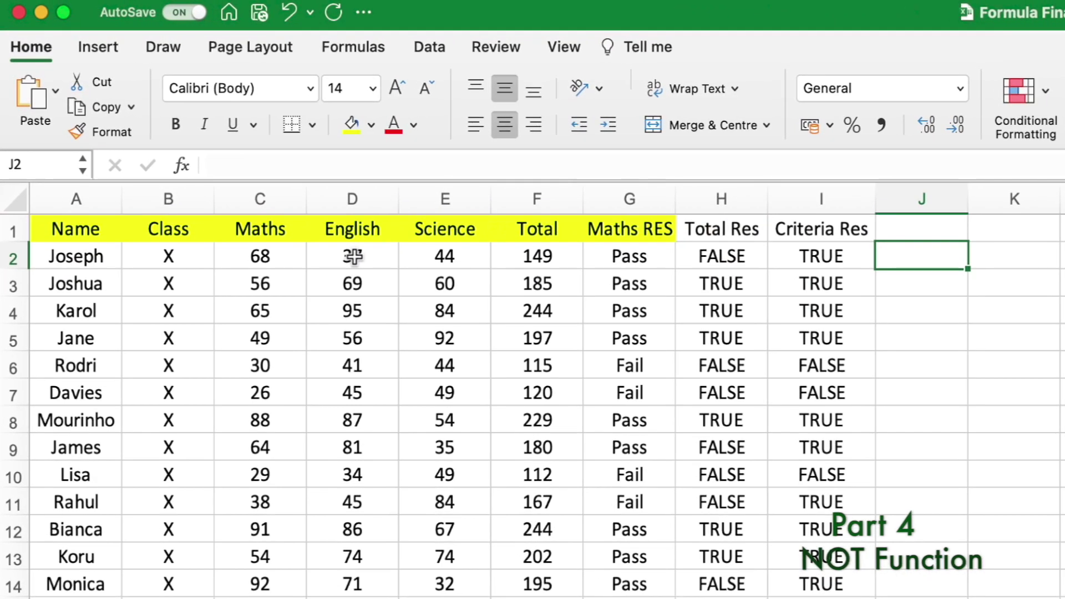
click(214, 154)
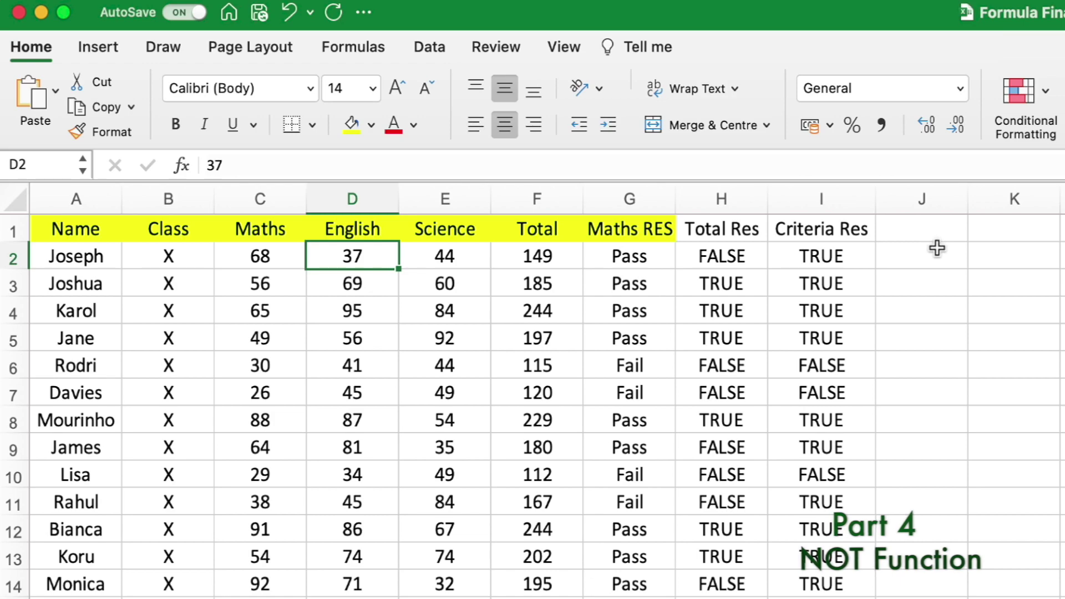
click(840, 255)
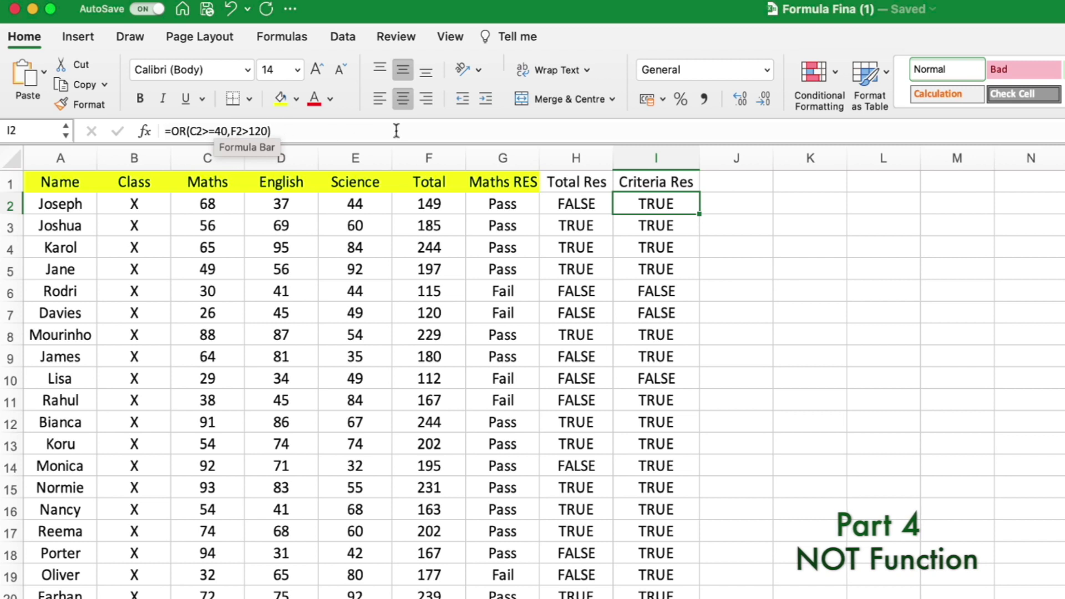
click(173, 131)
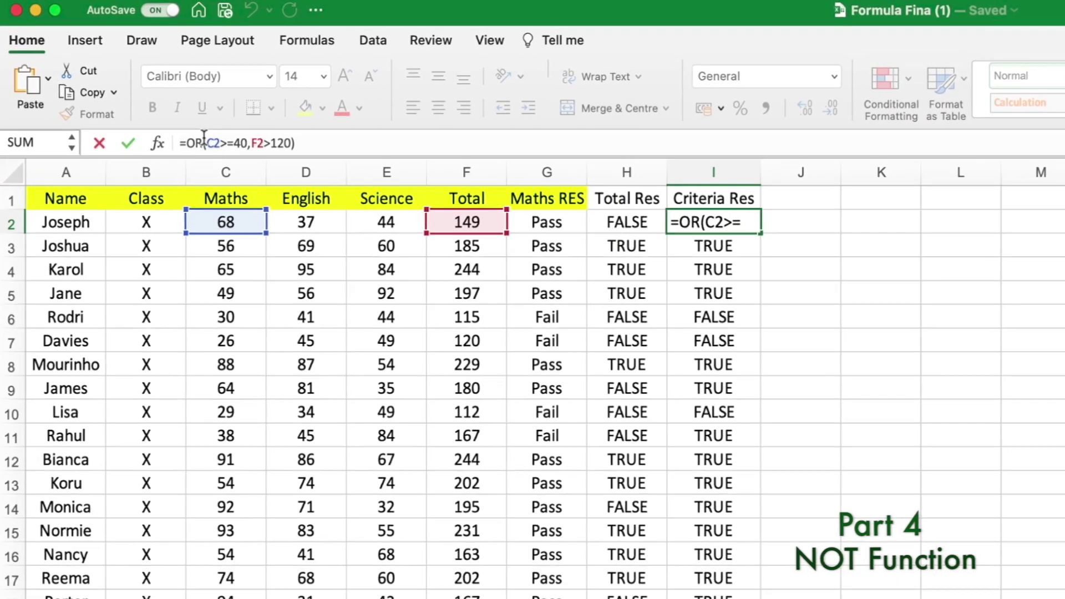
text(NOT()
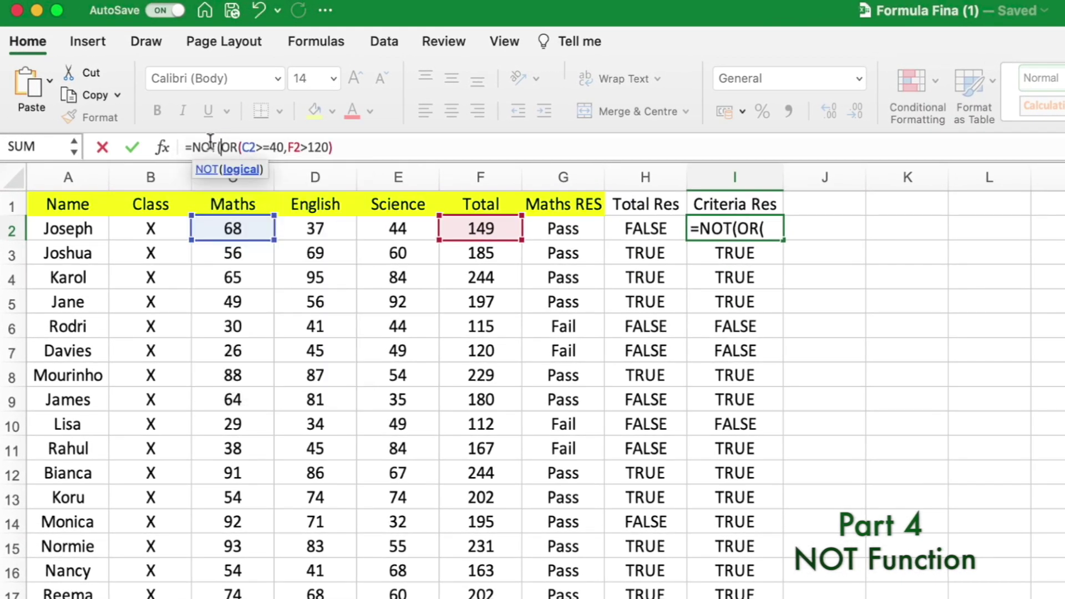
click(385, 148)
text())
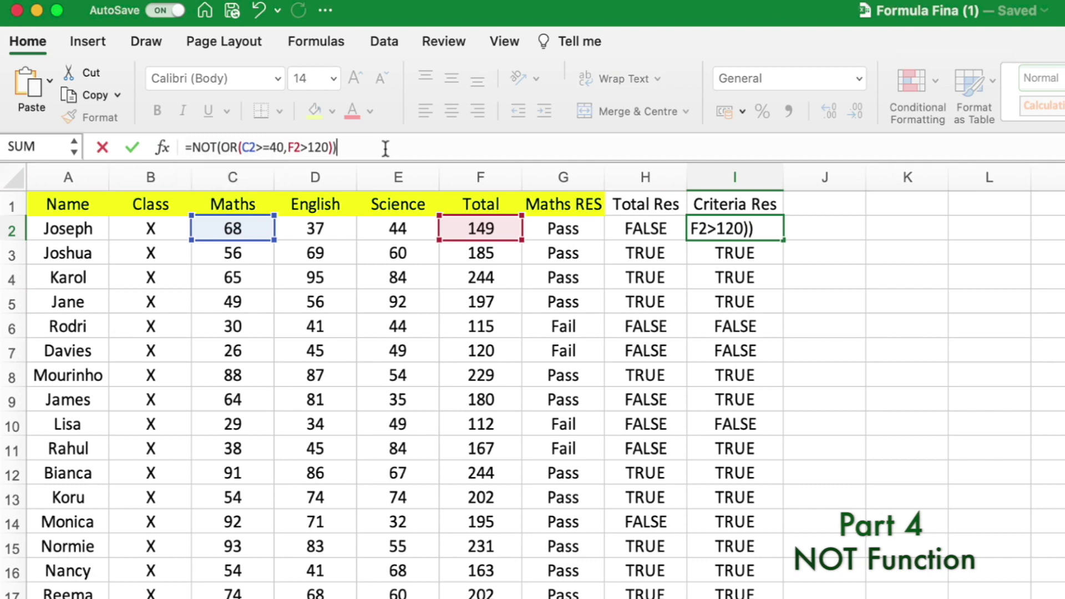
key(Return)
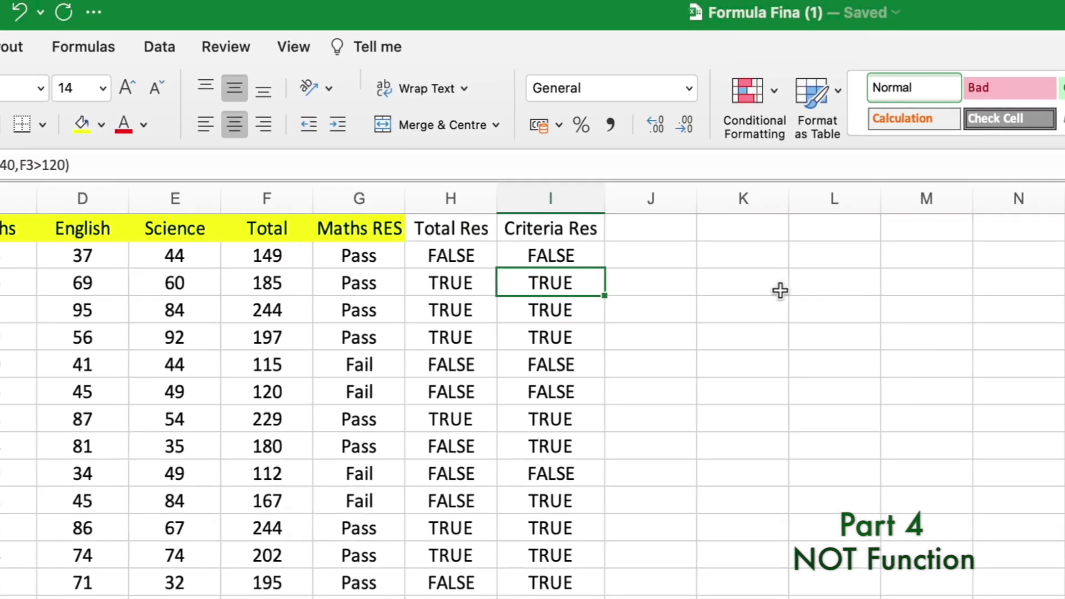
Fill the I2 NOT formula down the Criteria Res column and check the results in several student rows
click(582, 257)
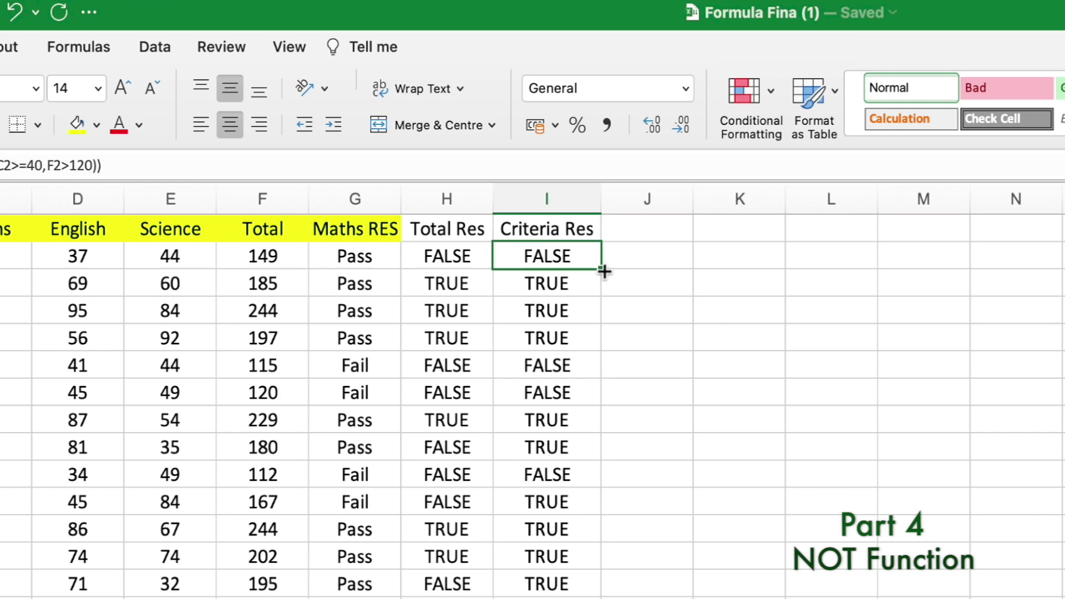
double_click(601, 269)
click(577, 395)
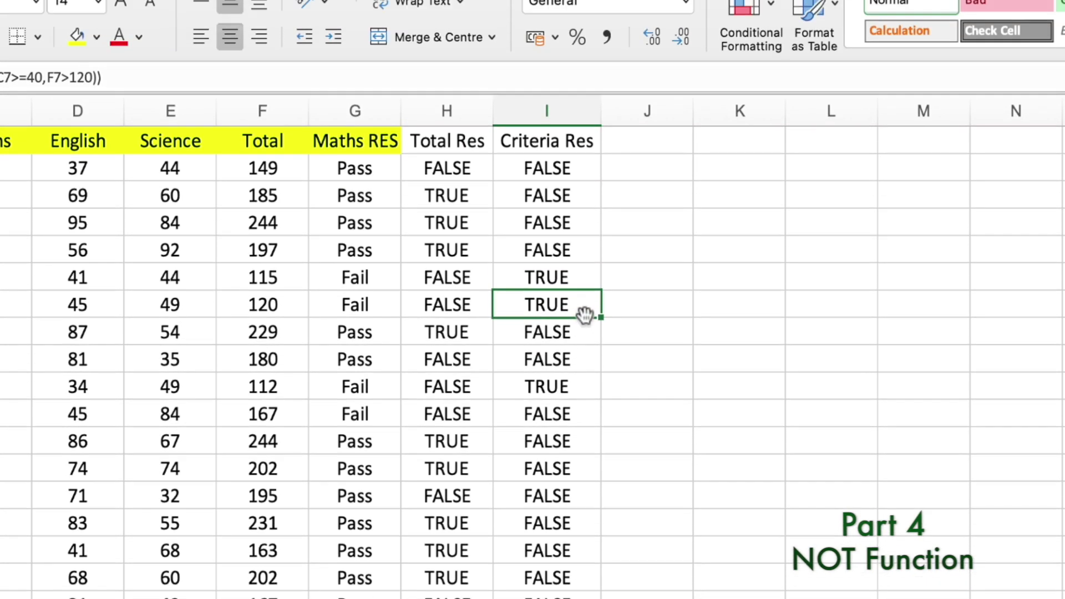
click(568, 154)
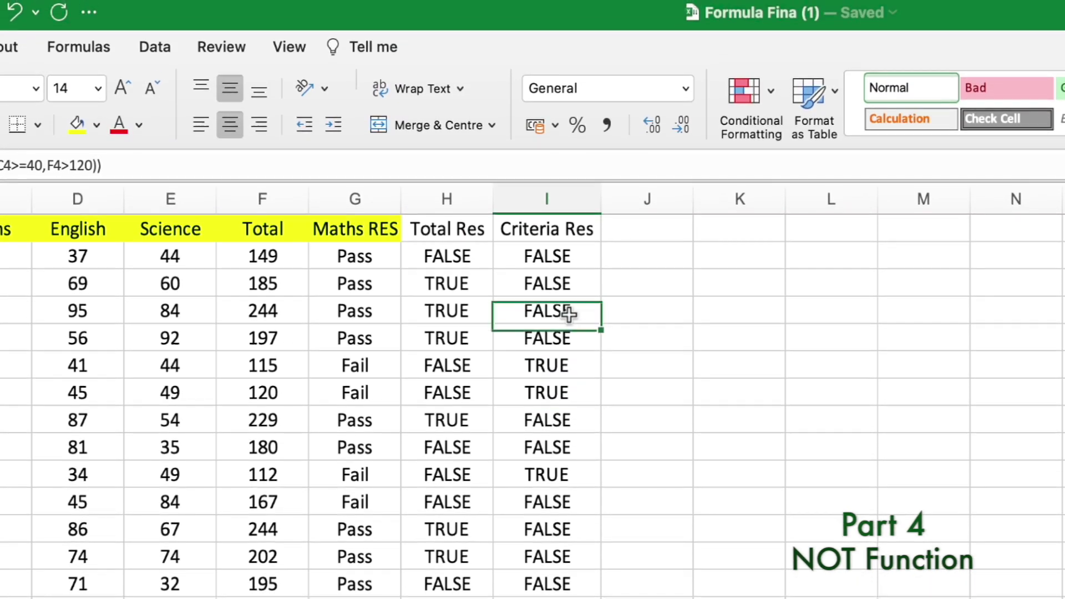
click(568, 374)
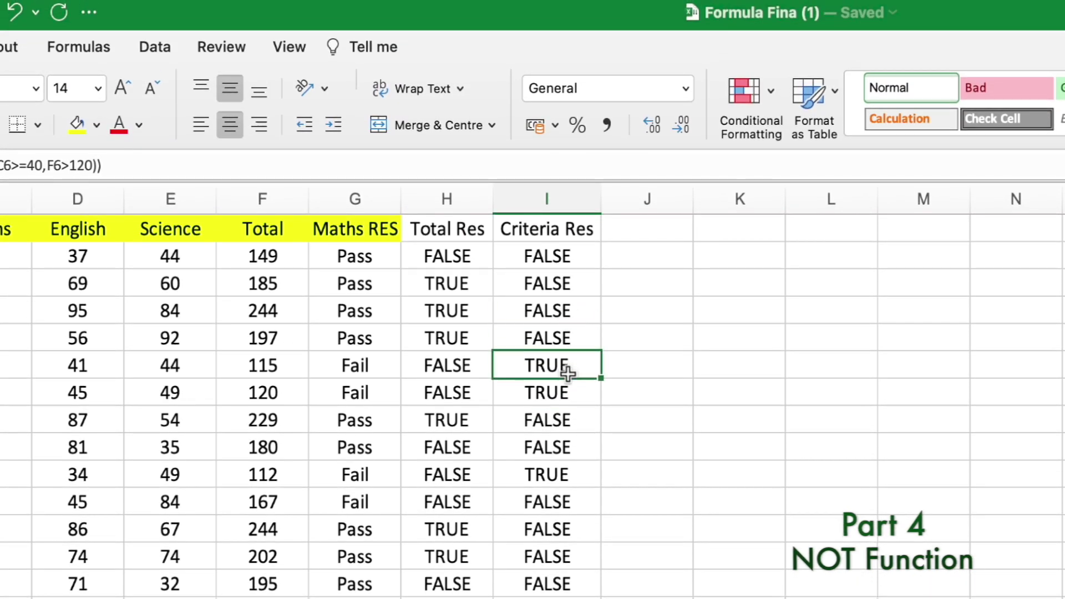
Enter the formula =NOT(F2<120) in cell J2 to test the first student's total
click(649, 256)
double_click(649, 255)
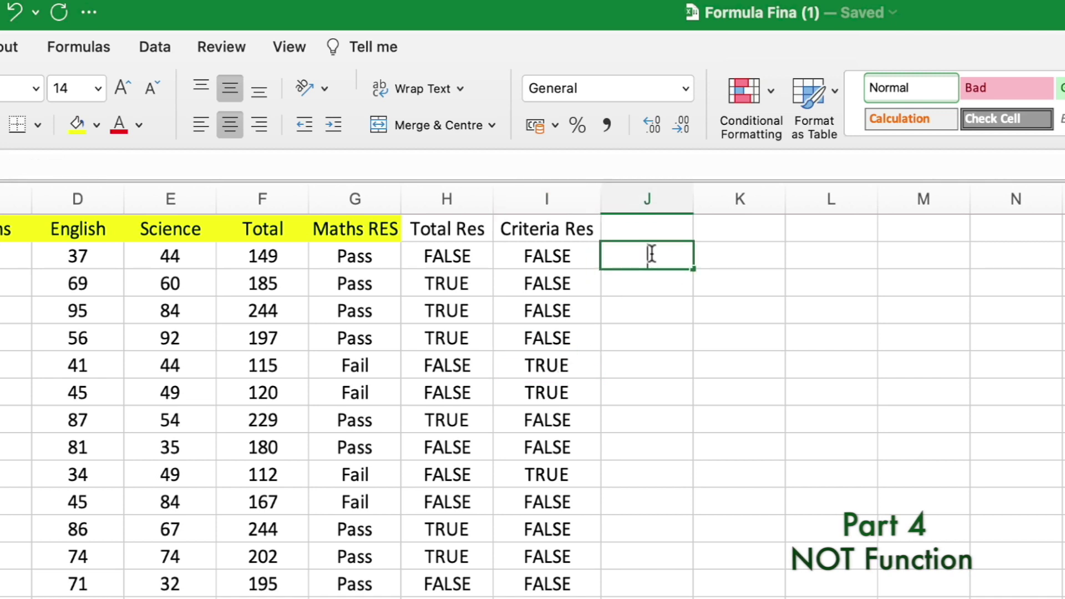
text(=NOT()
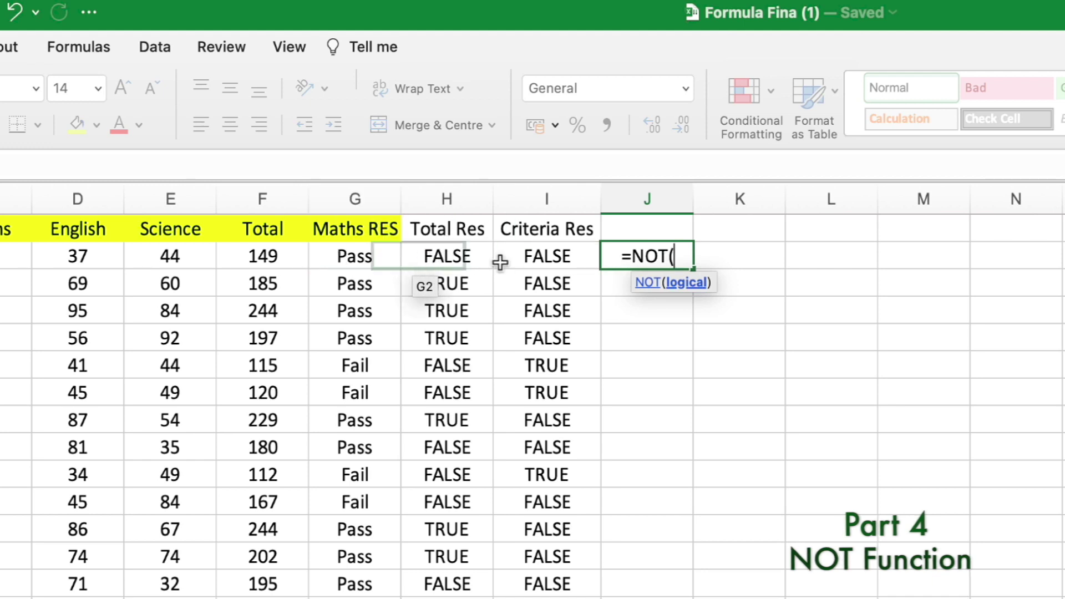
click(295, 253)
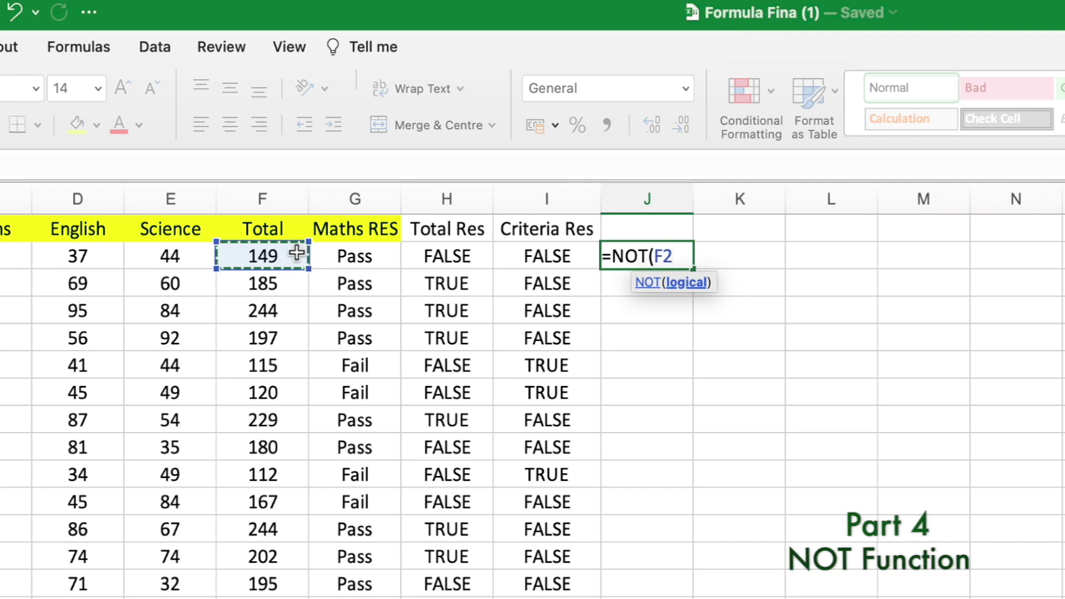
text(<)
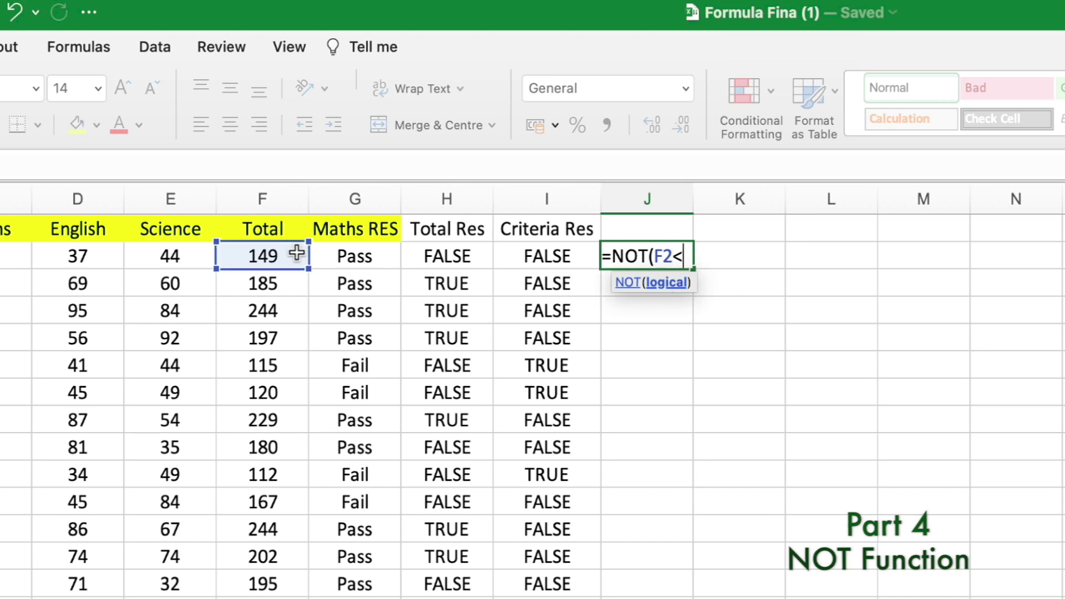
text(120))
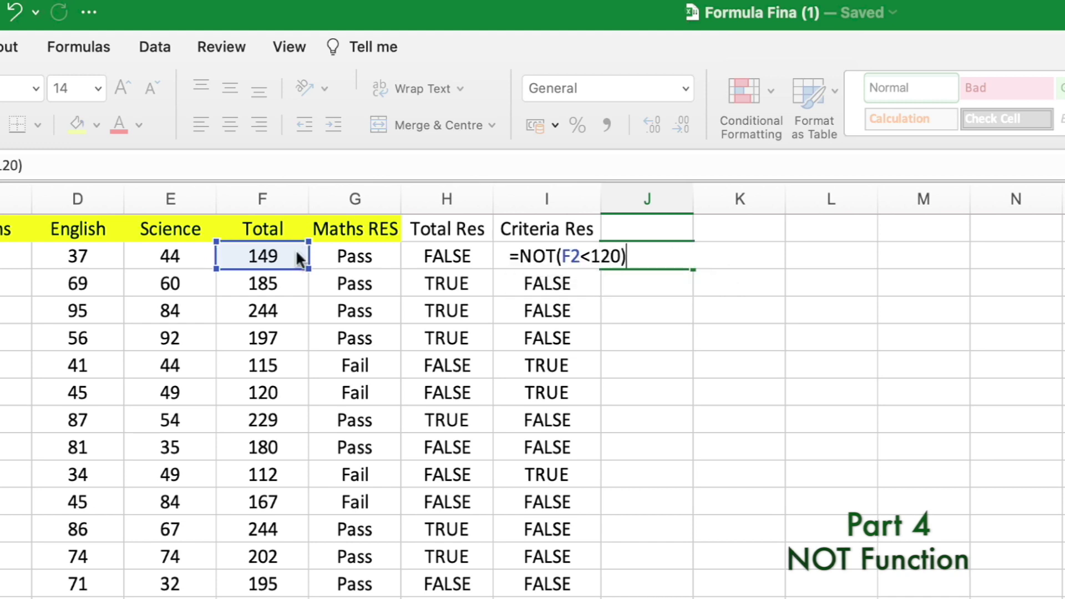
key(Return)
Fill the J2 NOT formula down column J for all students and check row 6's result against its total
click(647, 253)
drag(692, 269, 692, 579)
drag(418, 580, 418, 598)
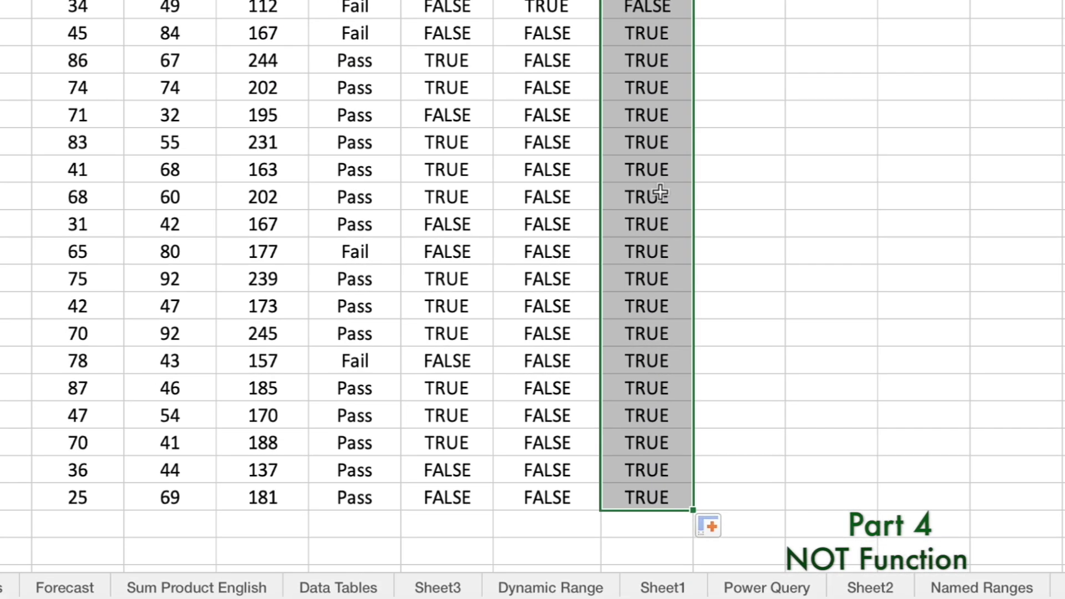
click(660, 192)
click(742, 216)
click(742, 193)
click(533, 192)
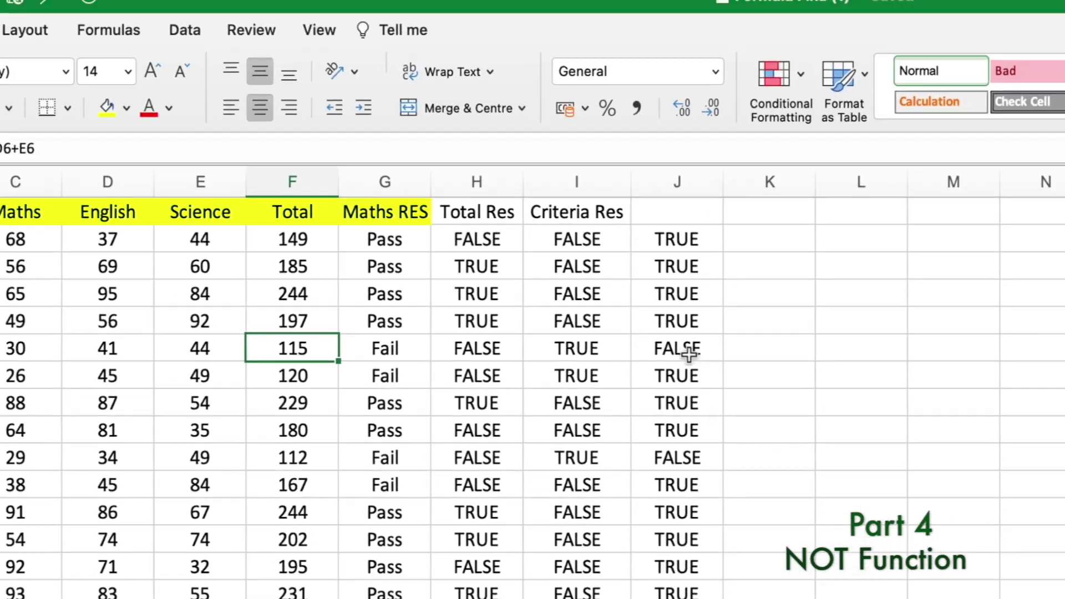
click(907, 209)
click(906, 73)
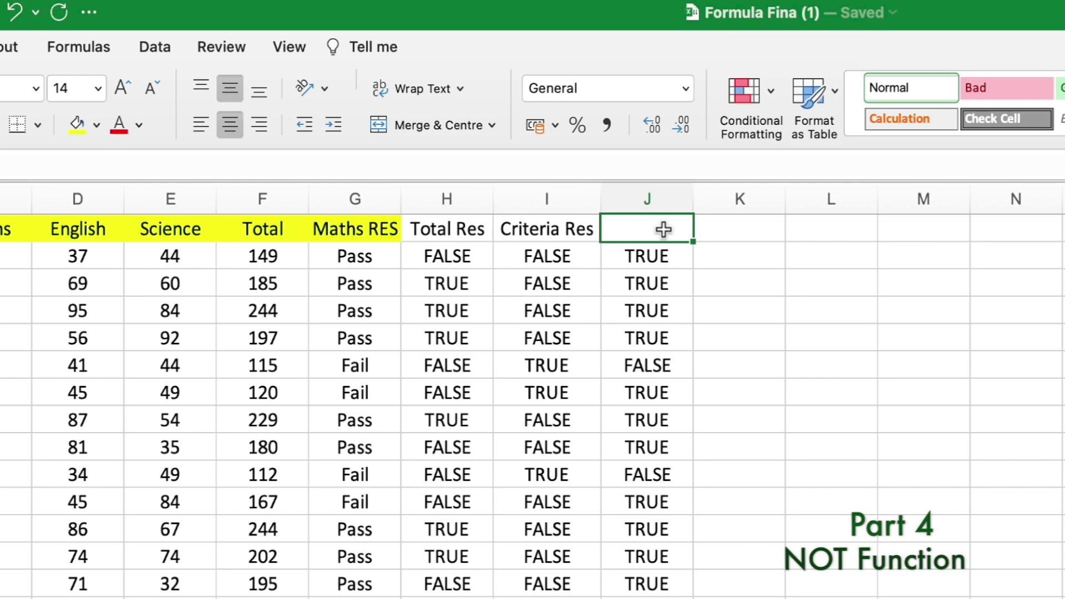
click(669, 262)
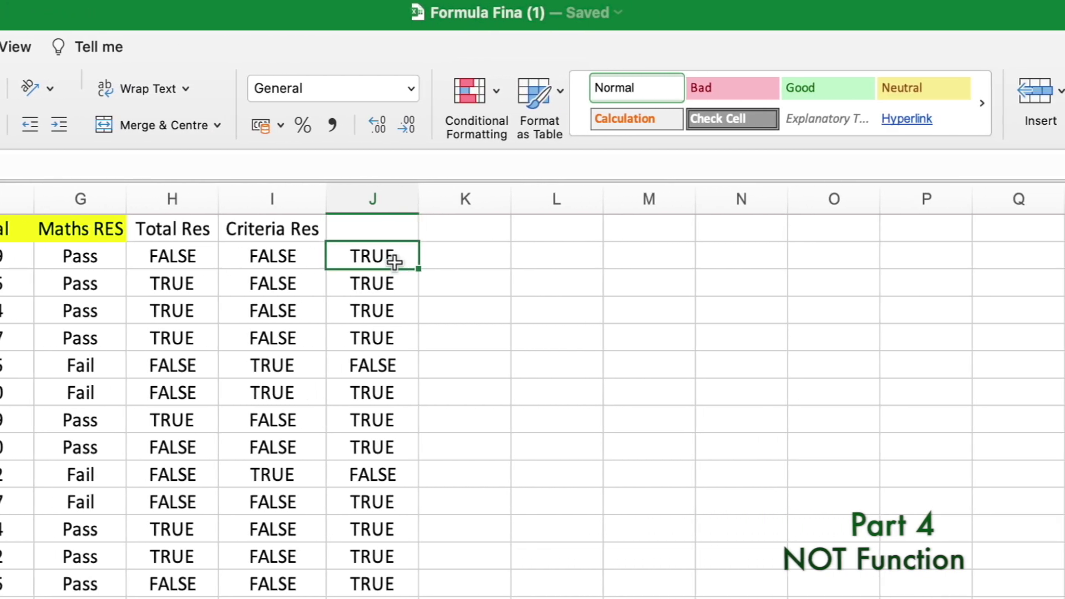